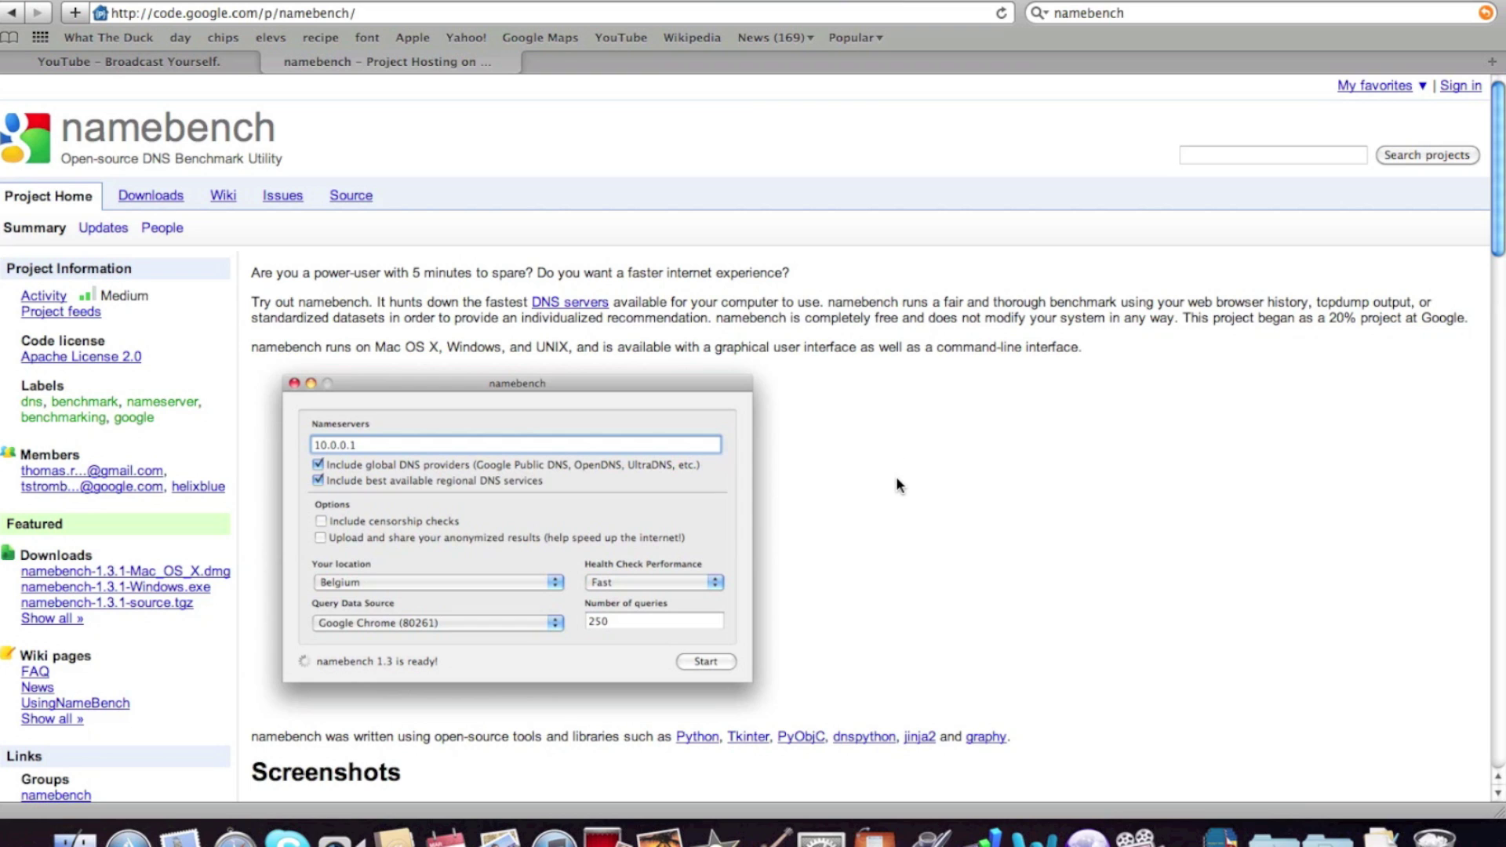
Scroll the page and briefly highlight its Downloads section
scroll(896, 477, "down", 5)
scroll(896, 476, "up", 5)
scroll(896, 477, "up", 1)
scroll(799, 488, "down", 3)
scroll(799, 488, "up", 3)
scroll(634, 292, "down", 3)
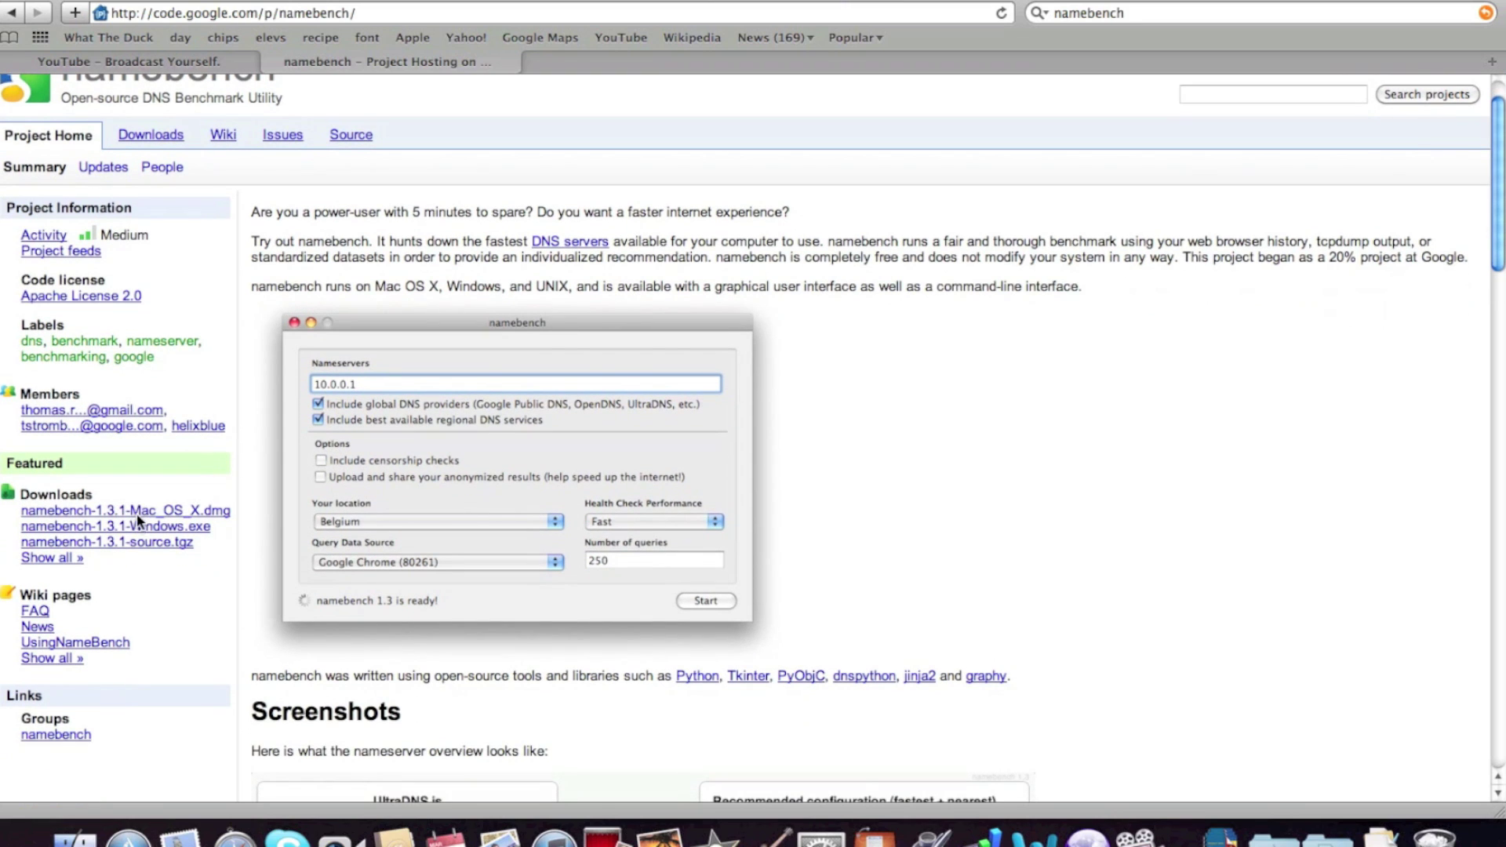
left_click_drag(96, 499, 38, 496)
left_click(118, 503)
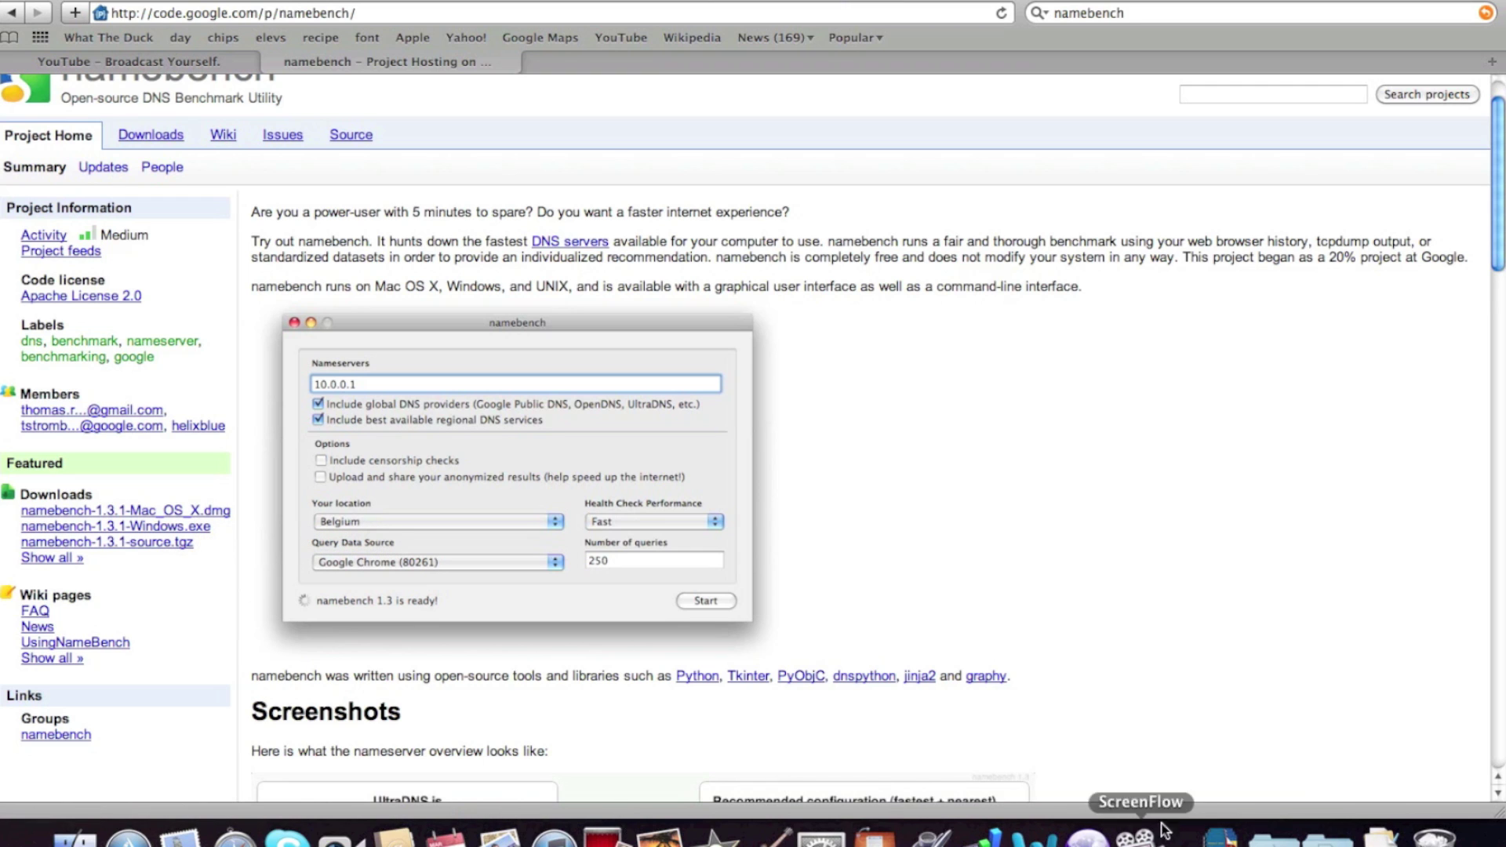
Bring namebench forward, move it aside, select the Nameservers field, and launch System Preferences
left_click(1088, 836)
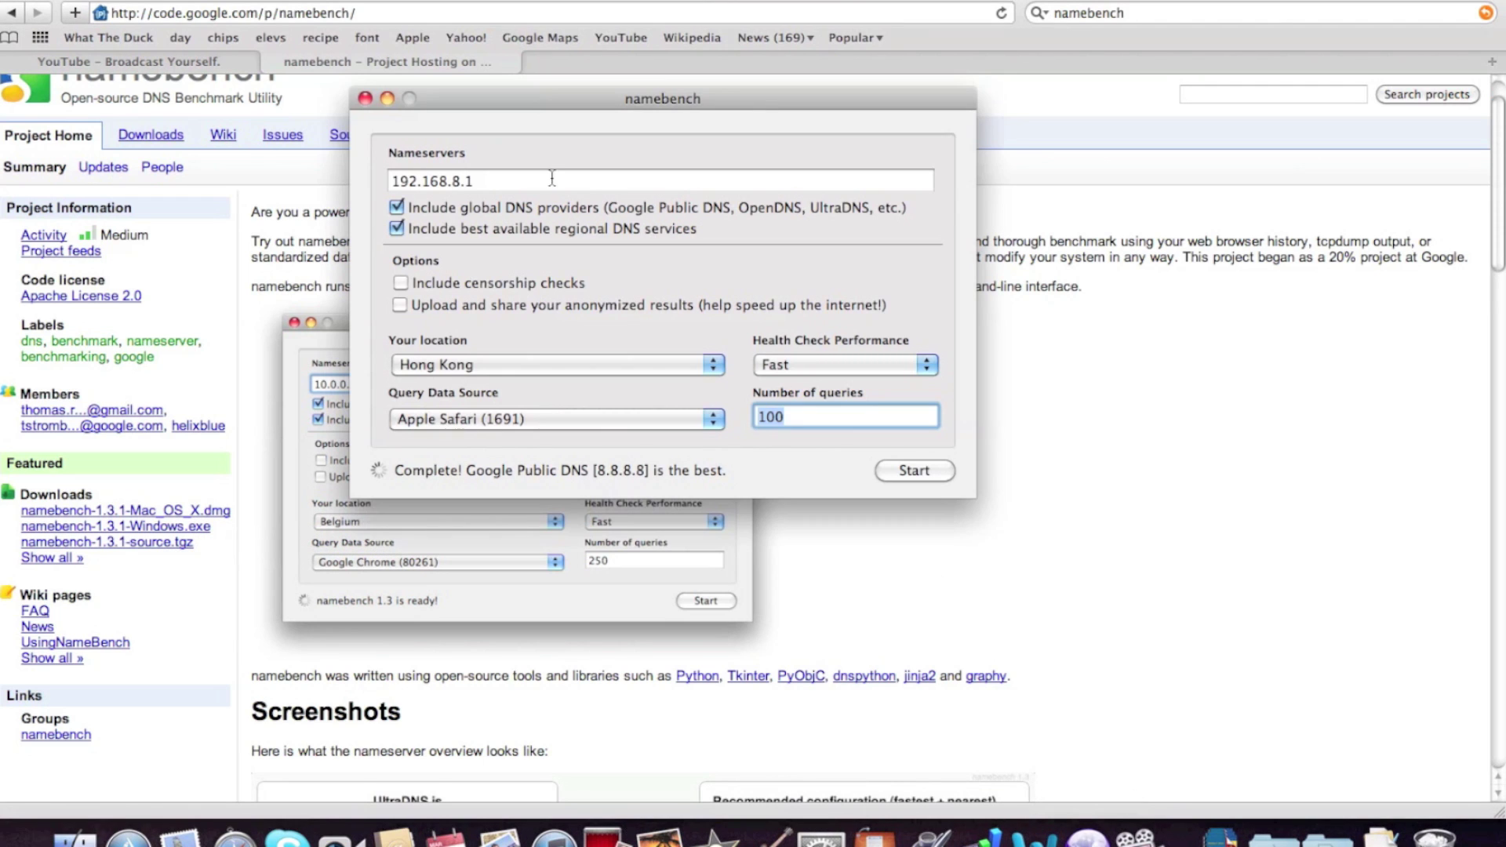
left_click_drag(643, 98, 516, 193)
left_click(479, 282)
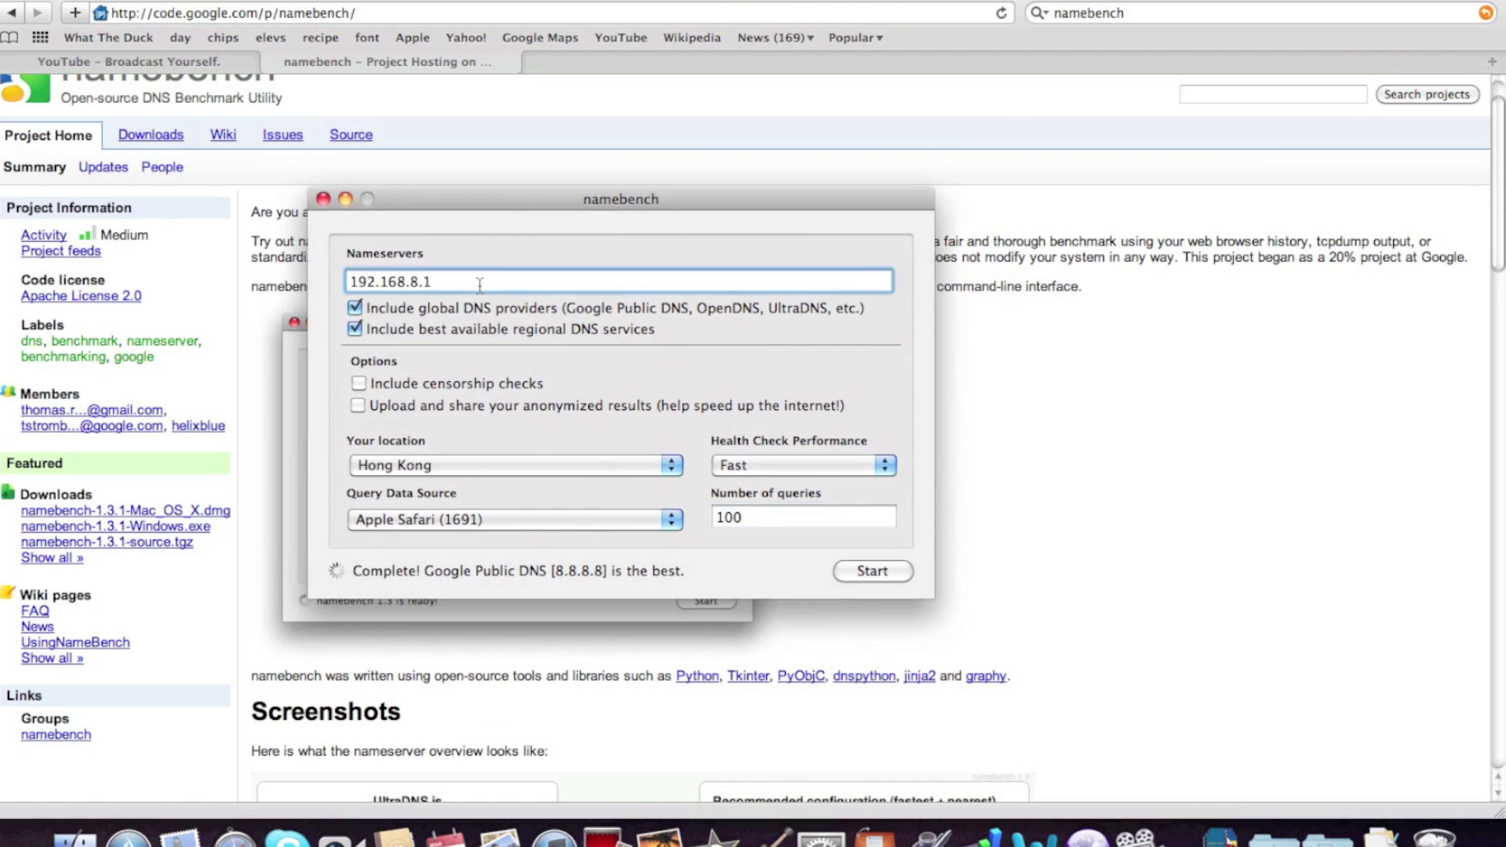
left_click(820, 835)
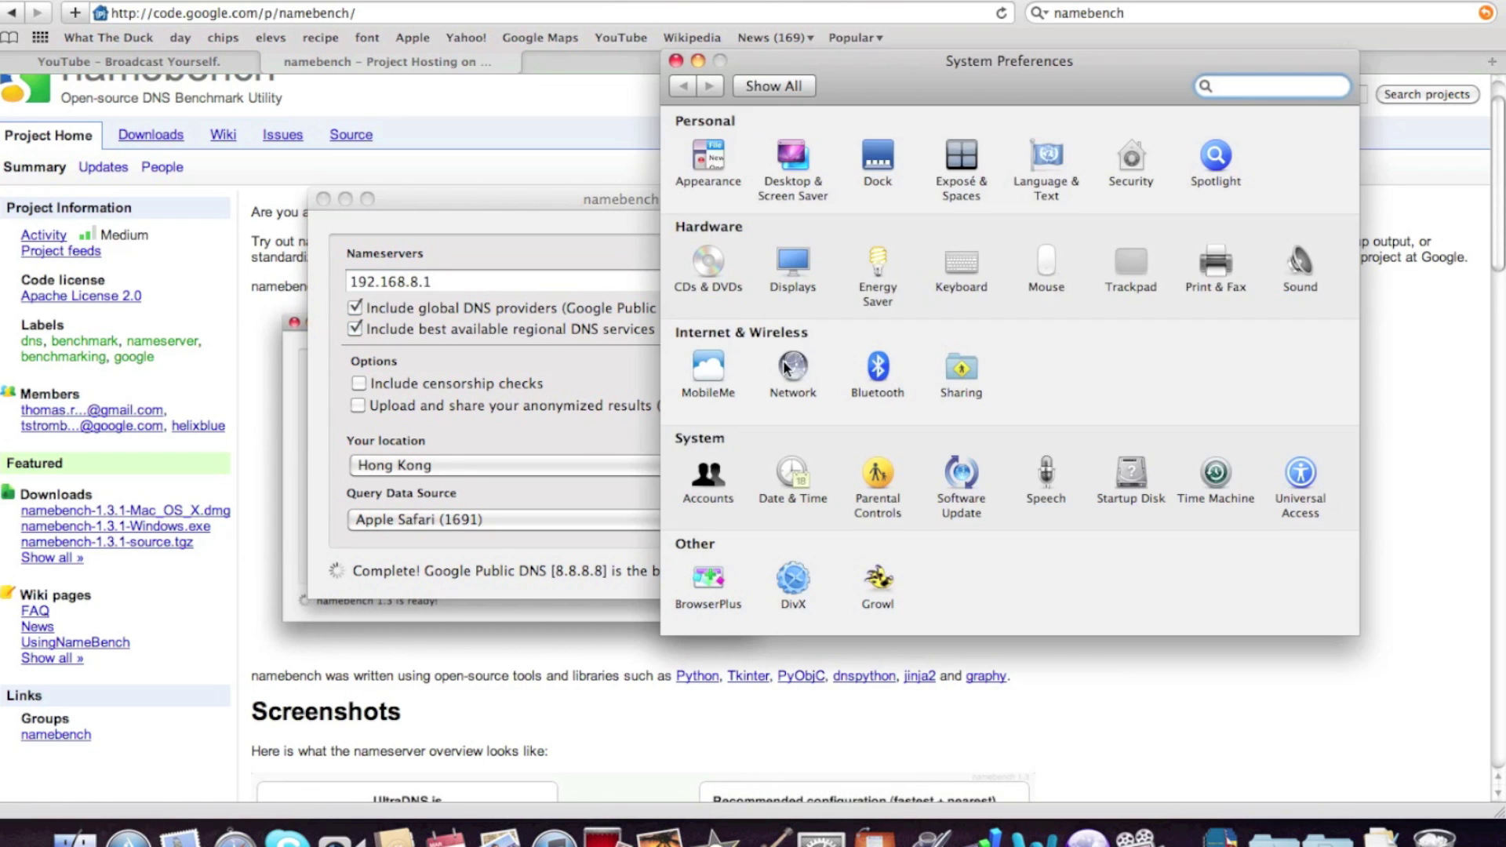
left_click(788, 367)
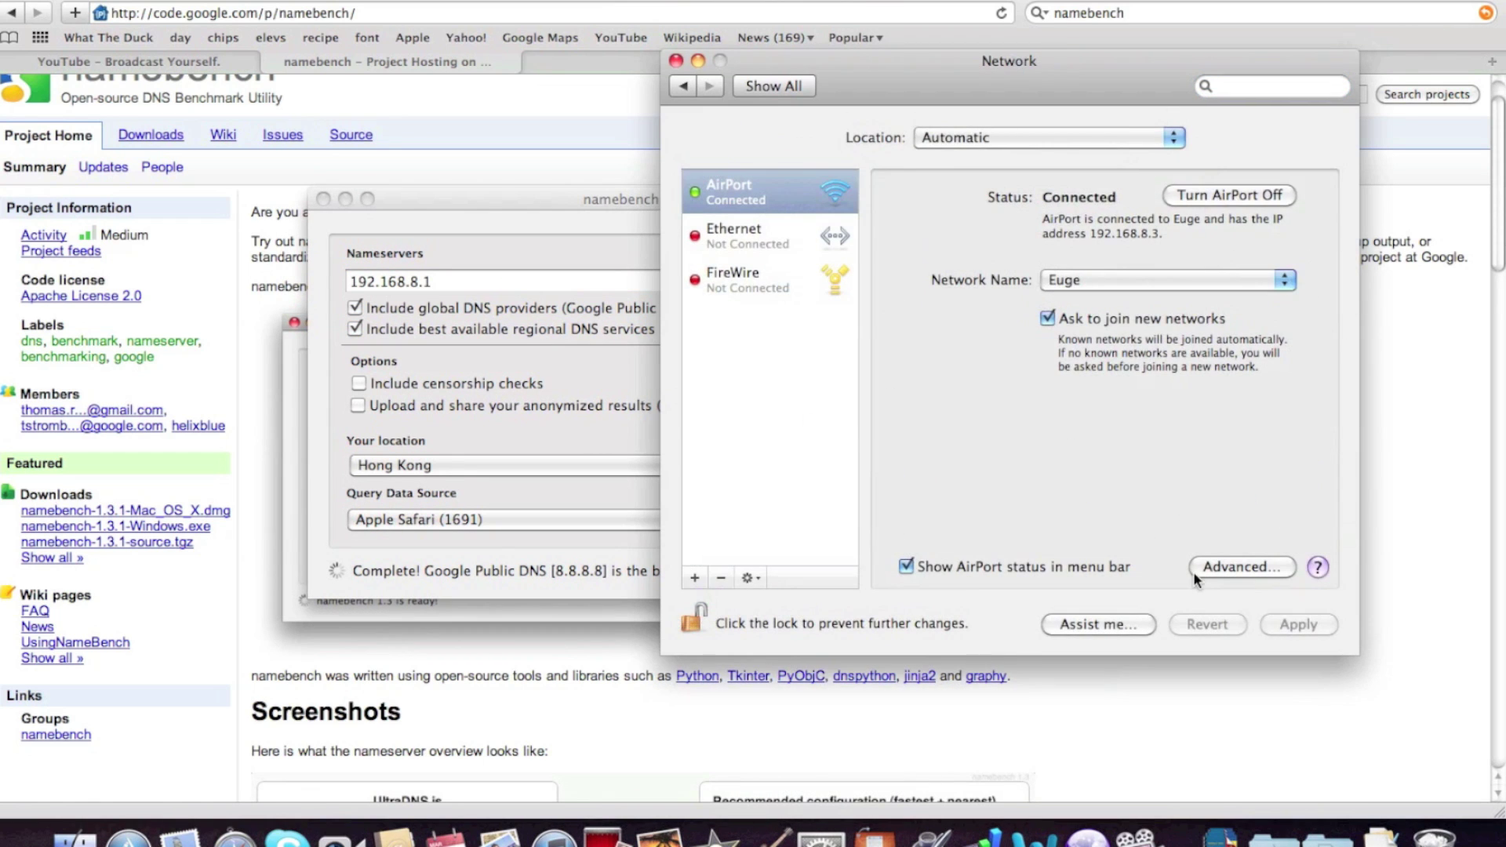
left_click(1200, 570)
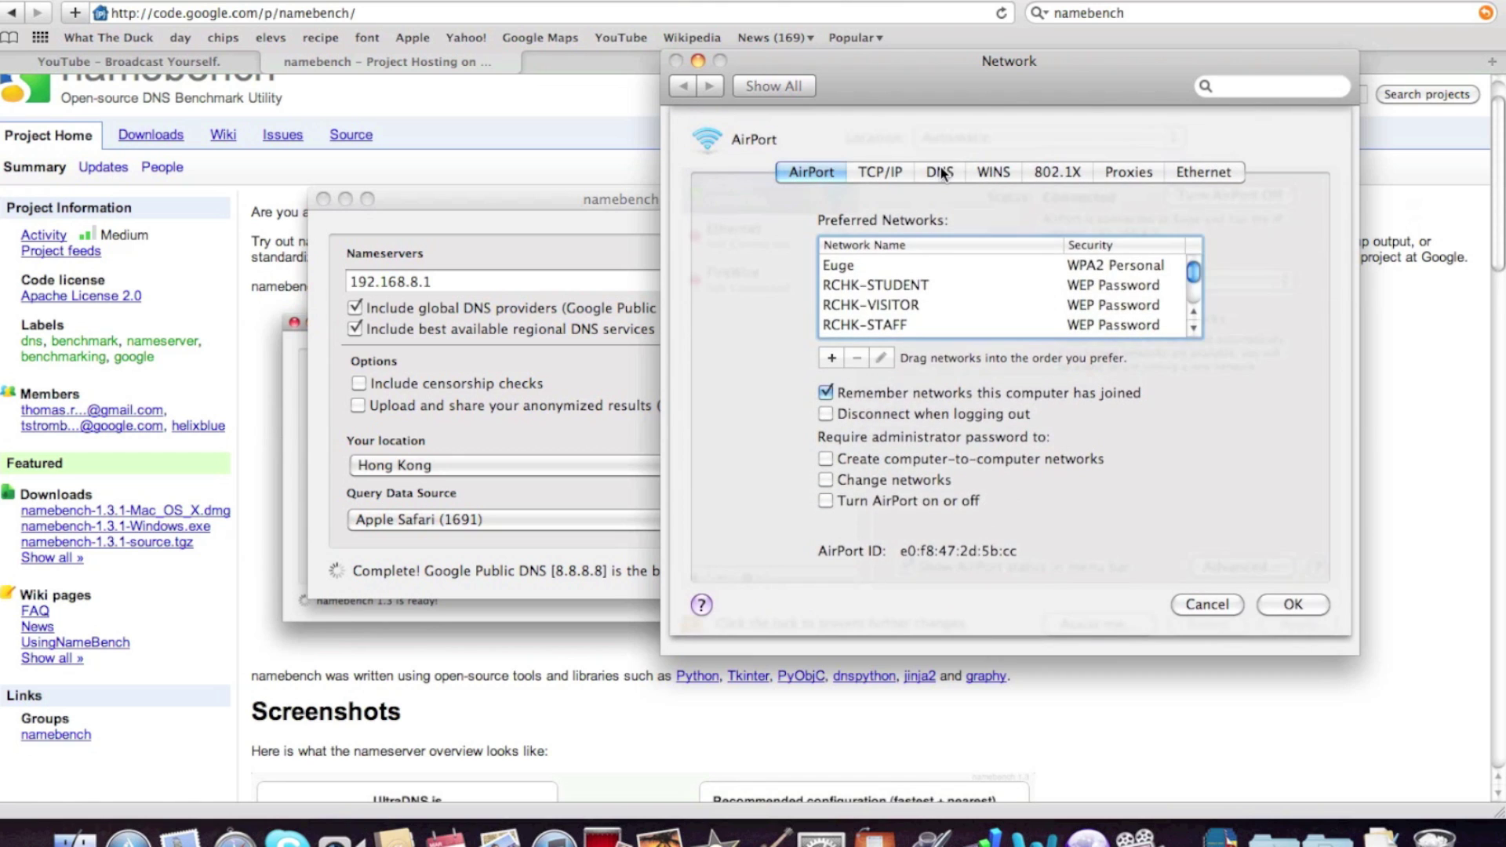
left_click(939, 169)
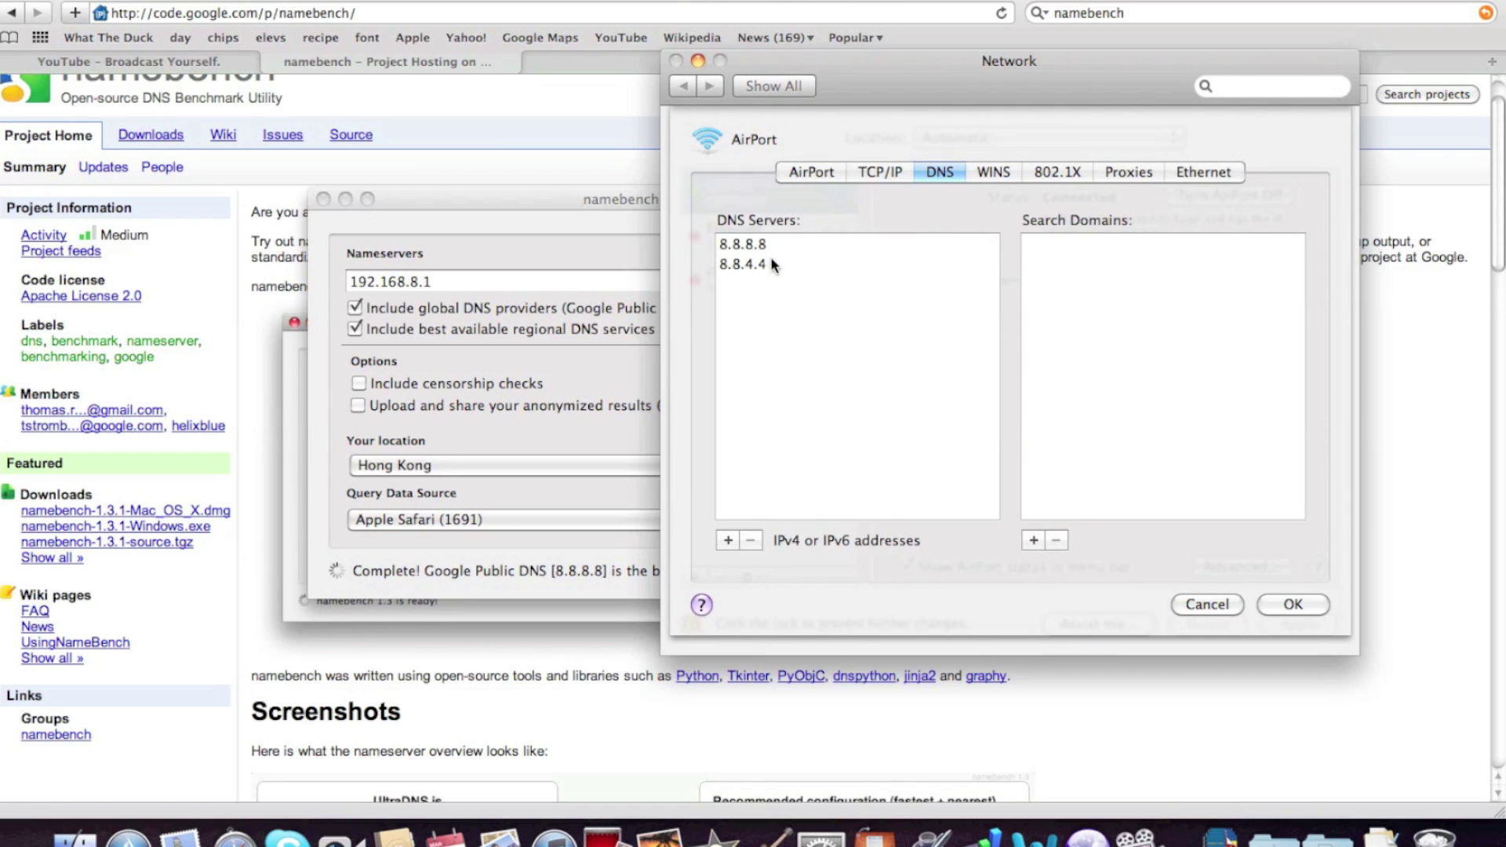
left_click(1286, 602)
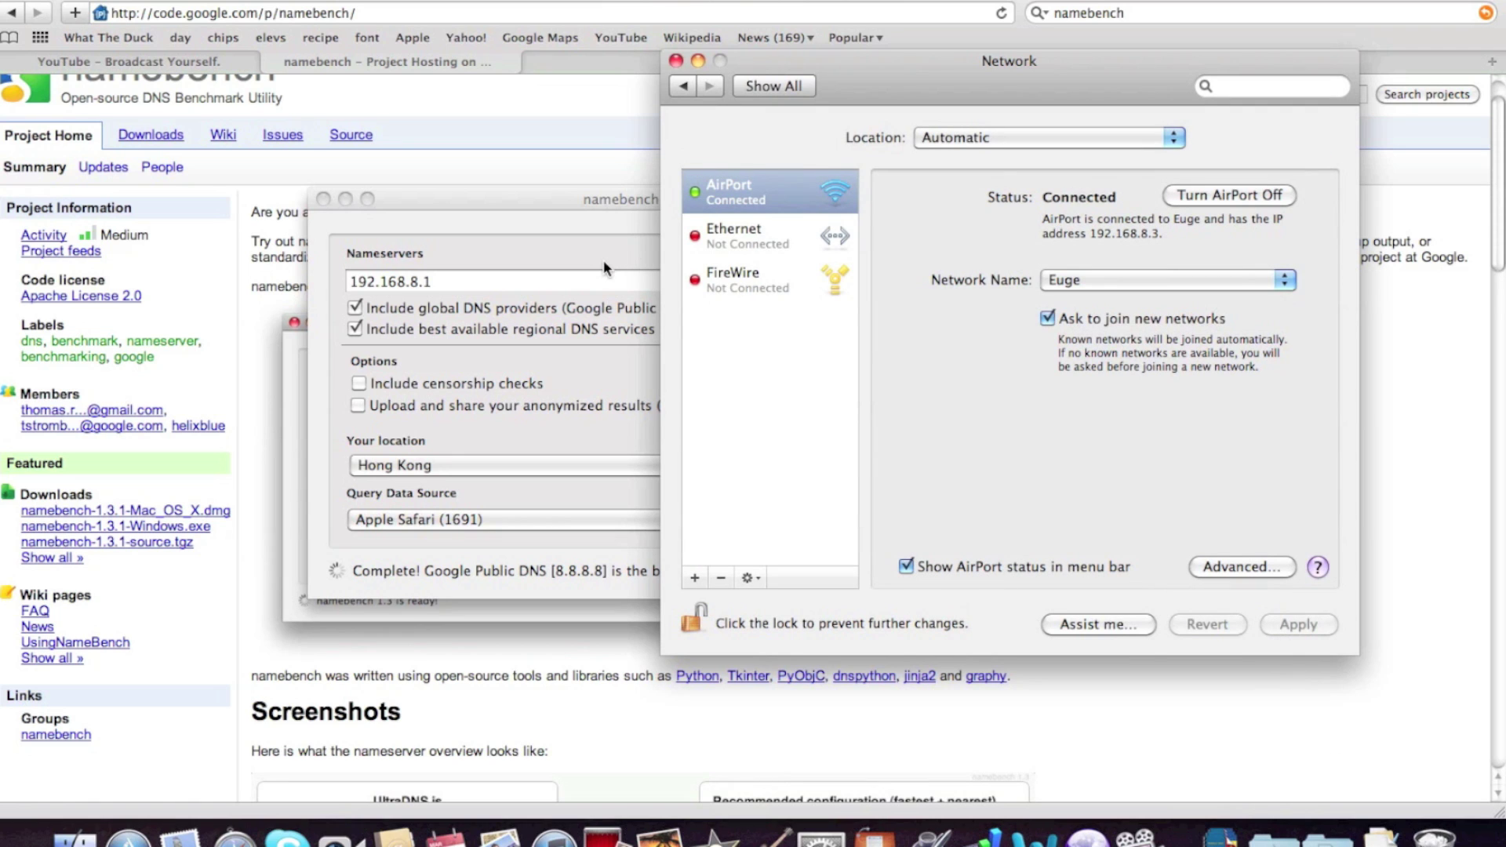
key("super+q")
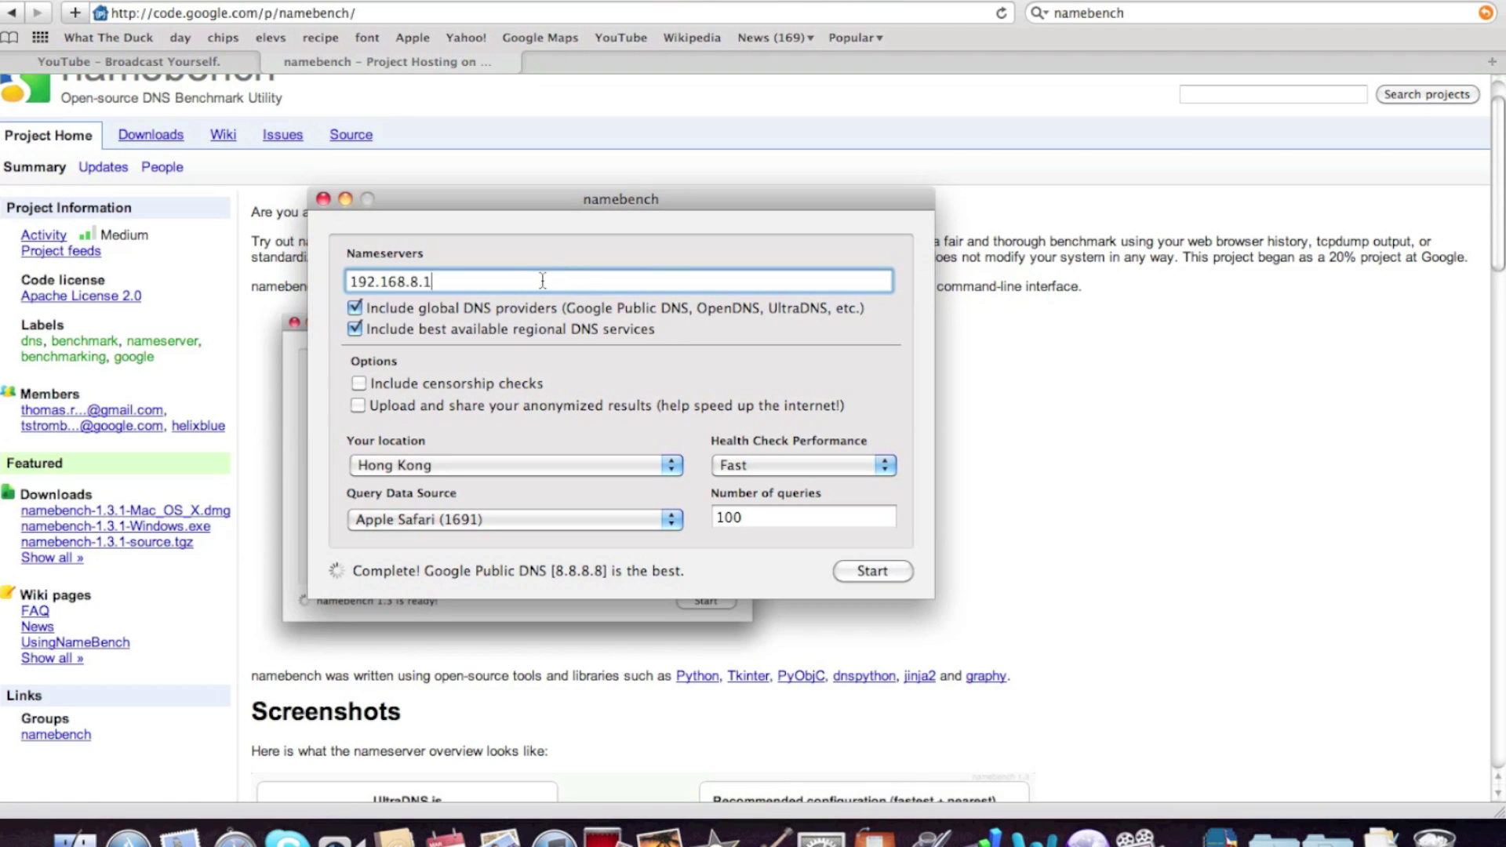
Highlight the 192.168.8.1 nameserver and set the number of queries to 100
left_click_drag(463, 281, 506, 281)
key("Tab")
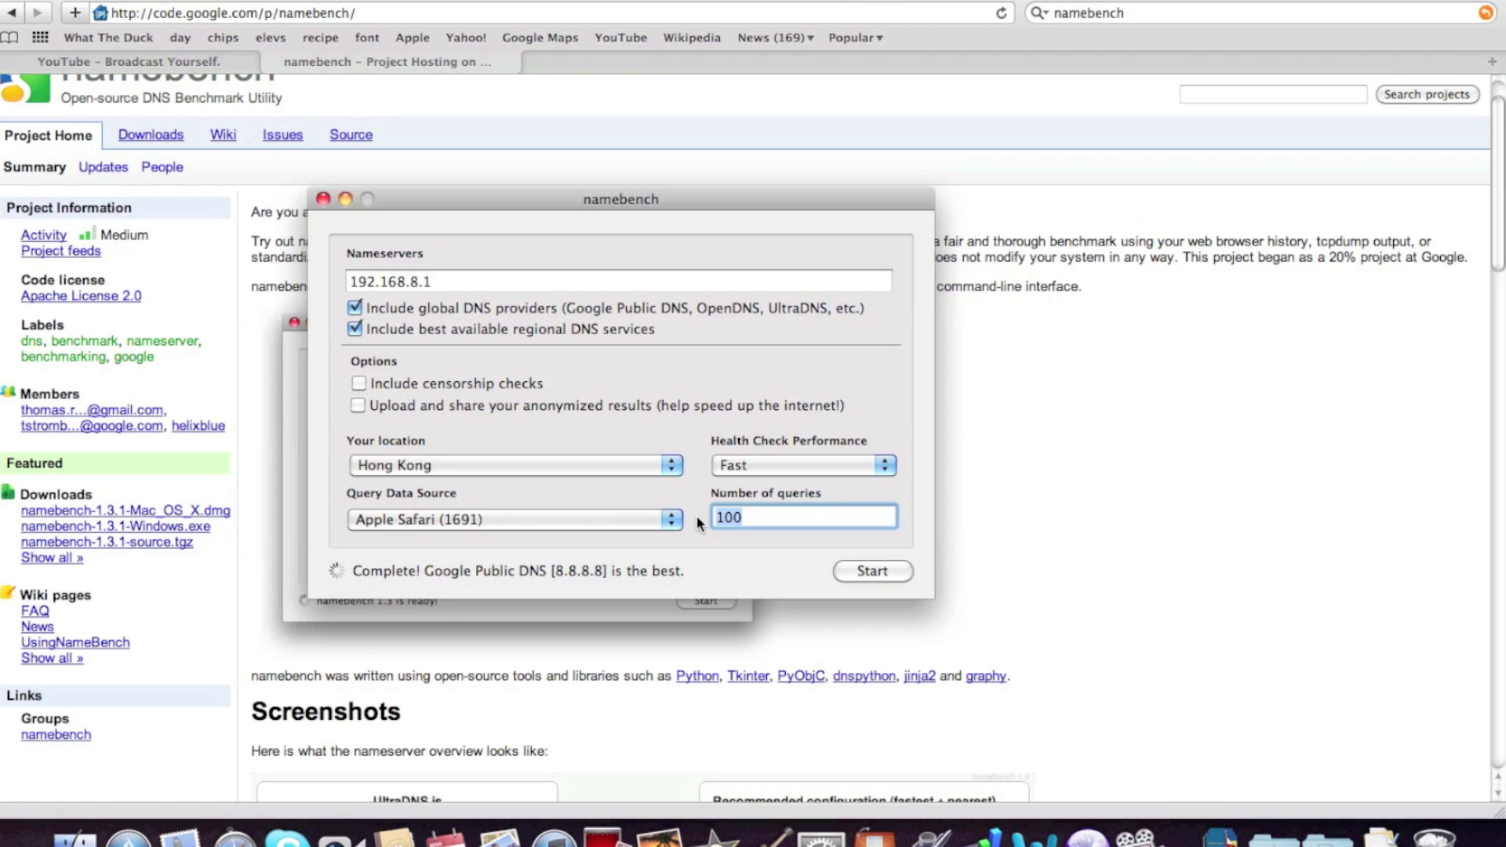
key("BackSpace")
type("250")
key("BackSpace")
key("BackSpace")
key("BackSpace")
type("100")
Keep Hong Kong, Apple Safari and Fast health checks, then start the benchmark
left_click(549, 465)
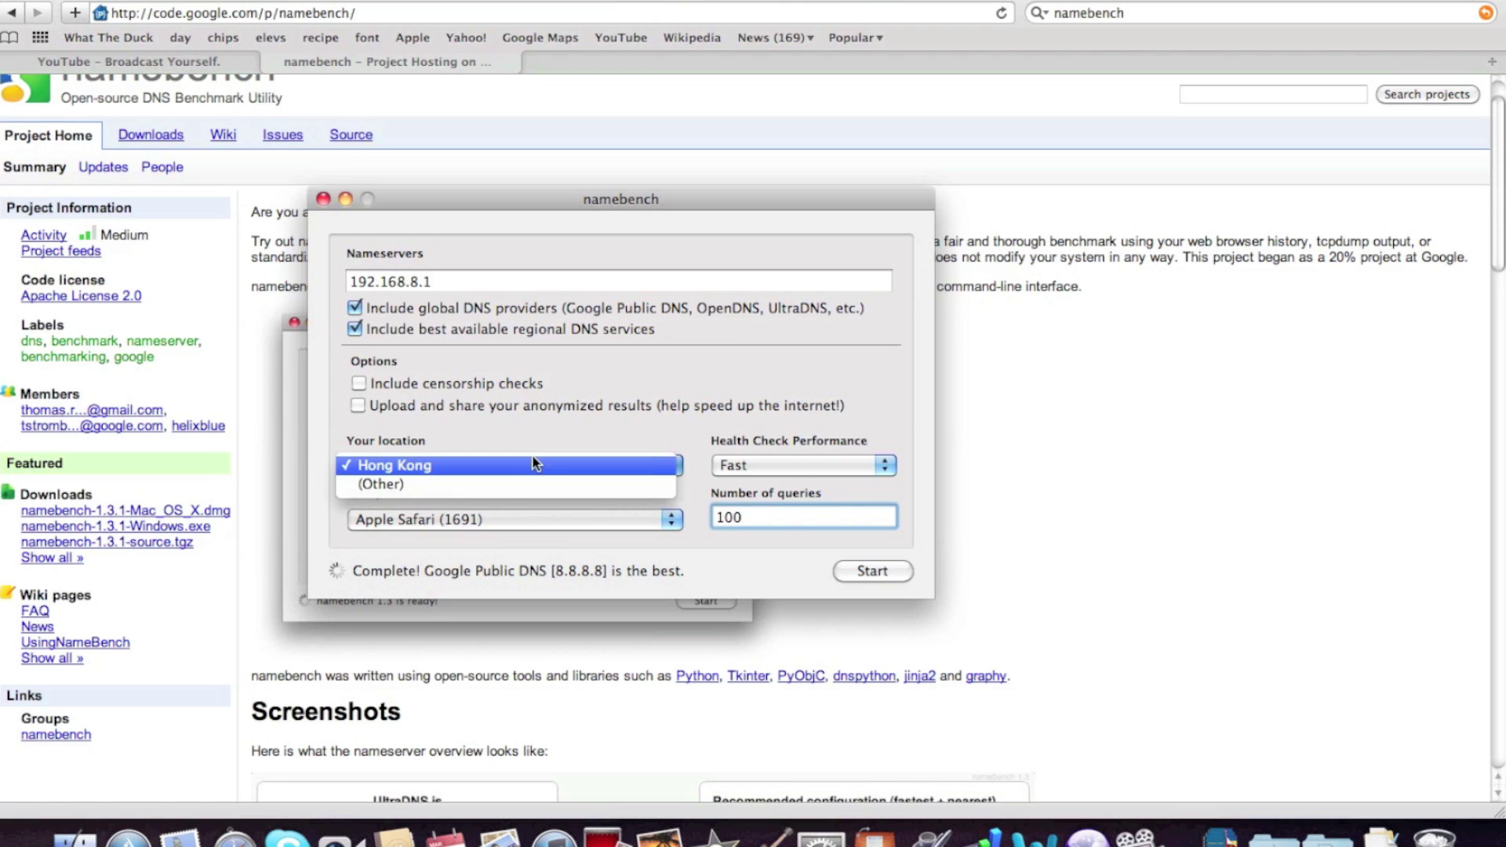
left_click(482, 510)
left_click(482, 511)
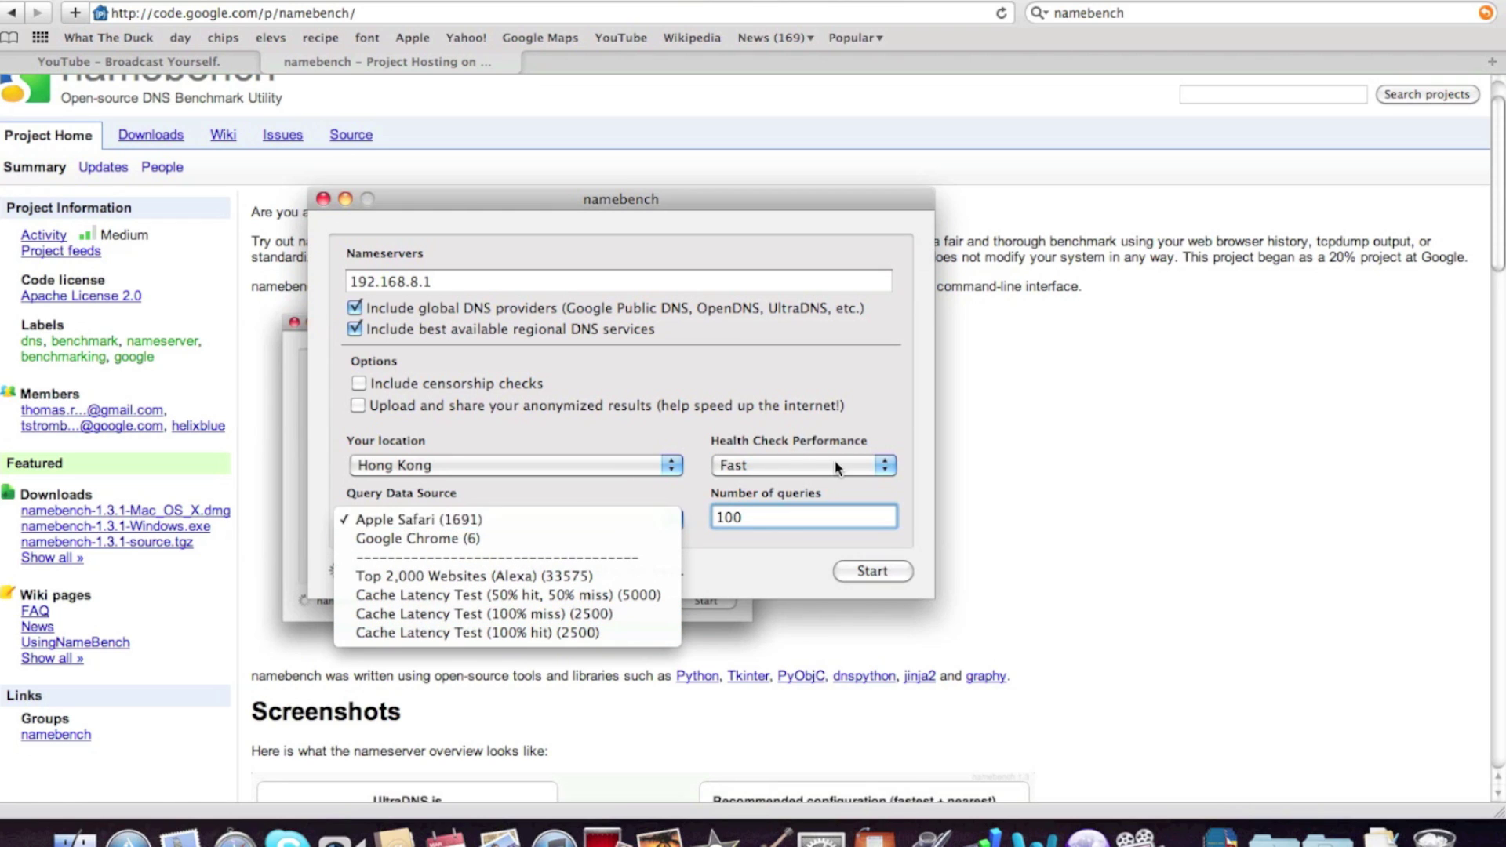
left_click(765, 464)
left_click(765, 465)
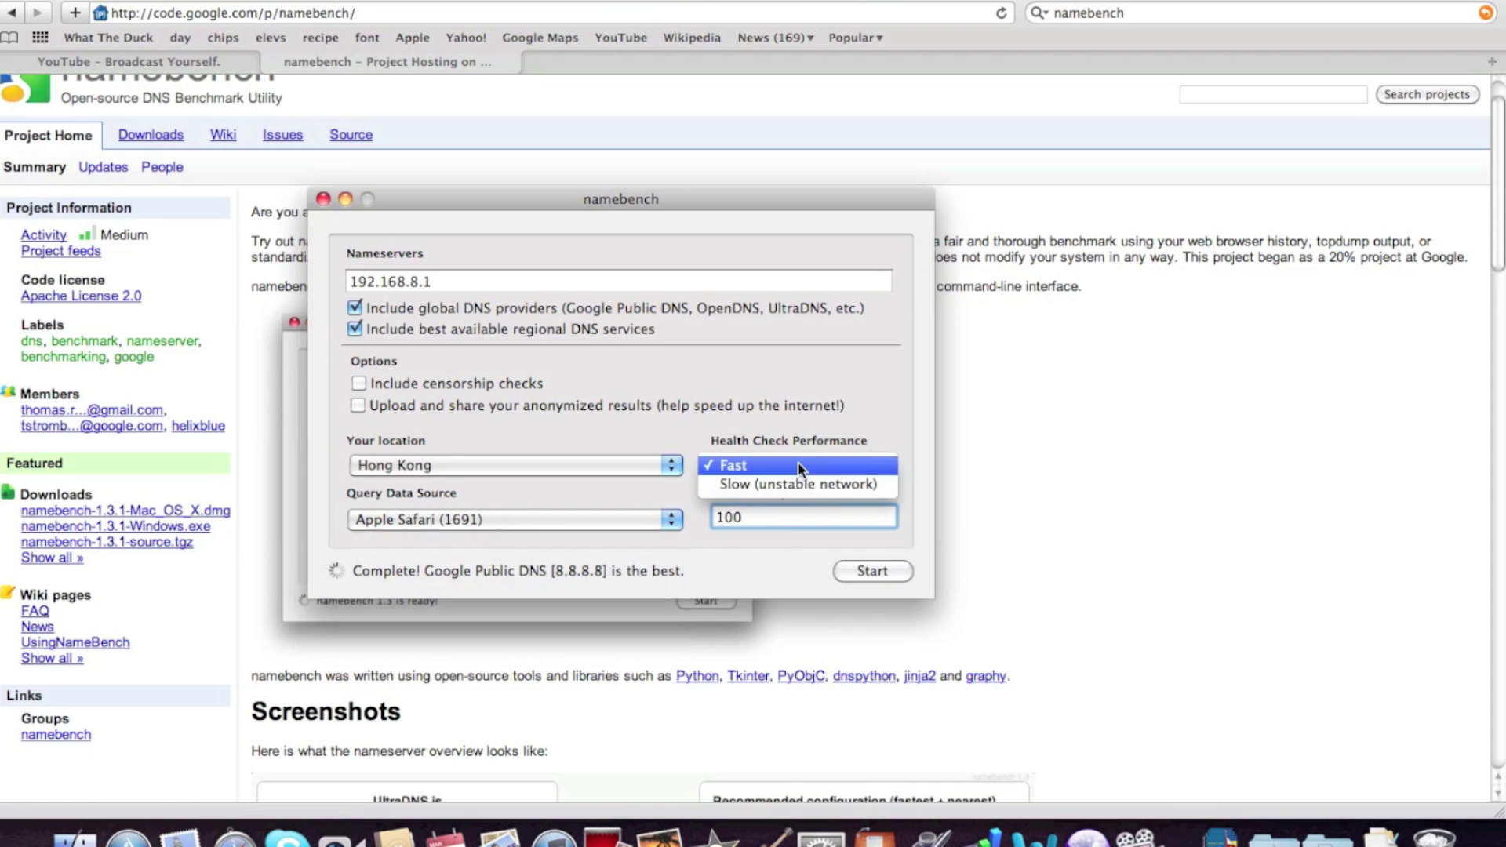
left_click(806, 438)
left_click(861, 575)
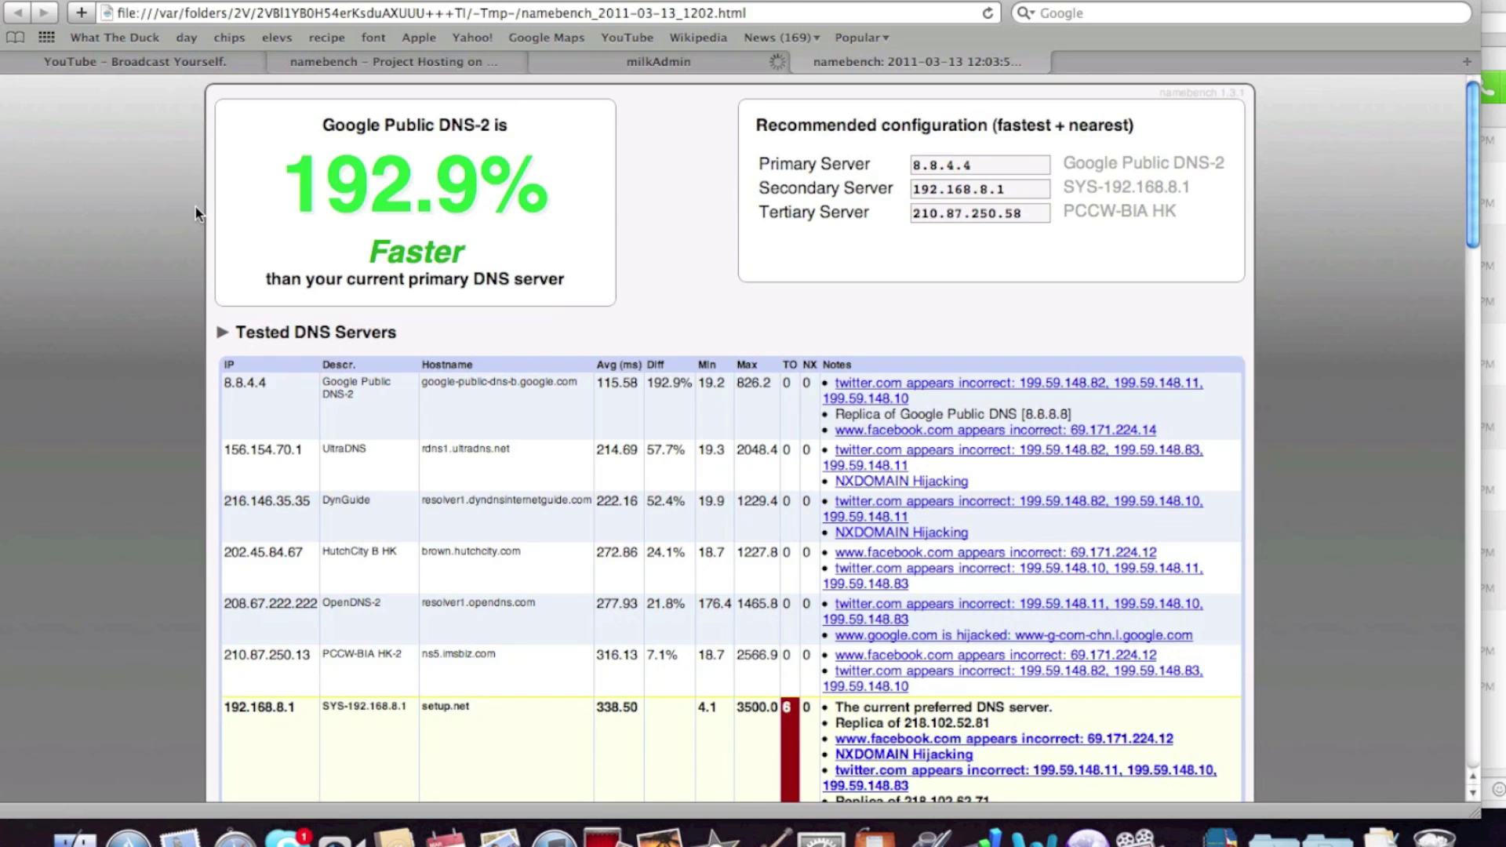
scroll(194, 205, "down", 15)
scroll(196, 212, "up", 15)
left_click_drag(319, 127, 528, 134)
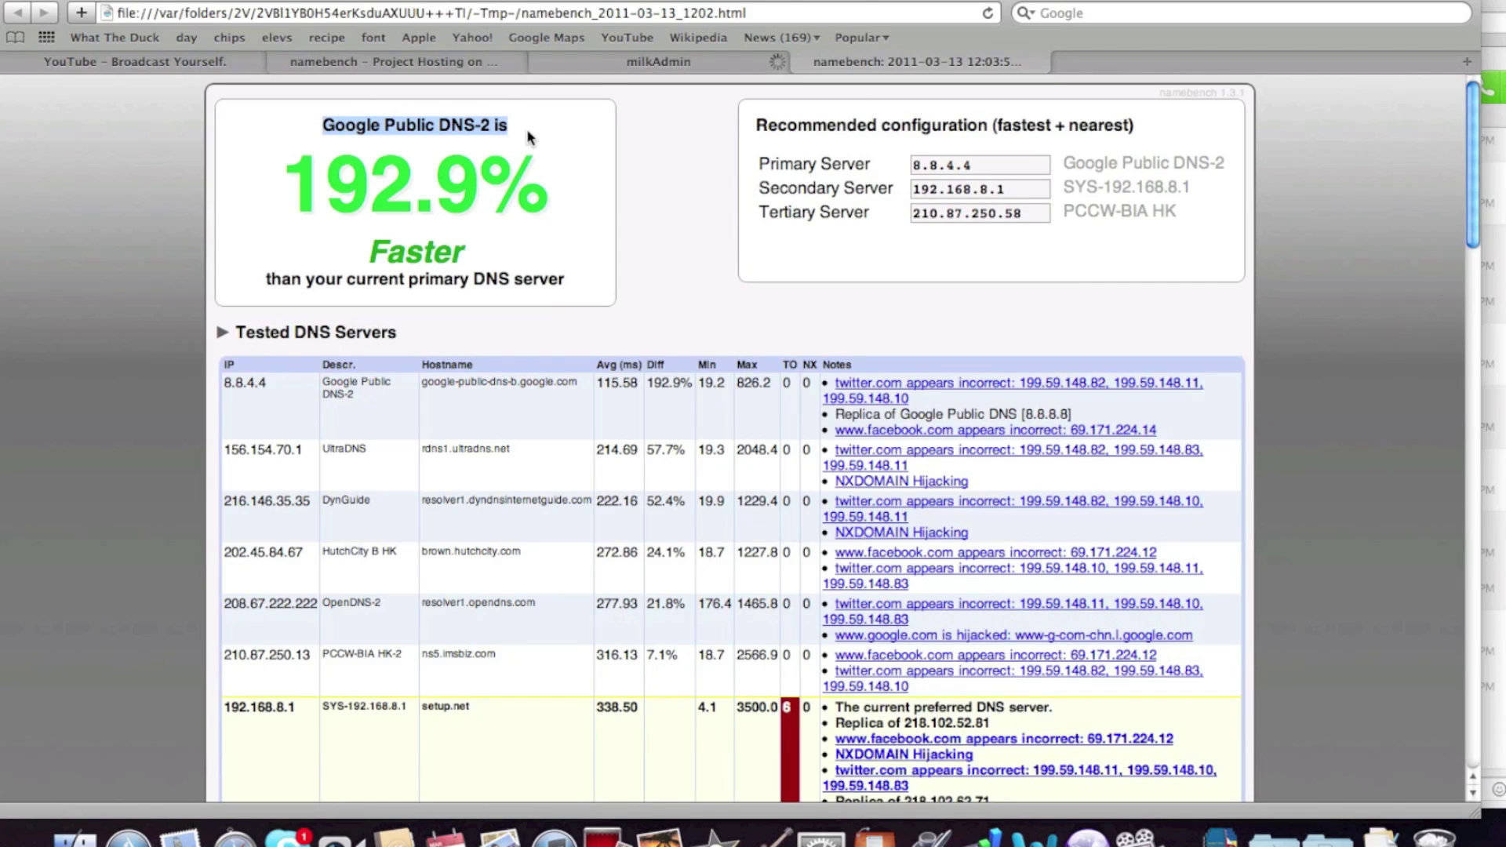
left_click(527, 131)
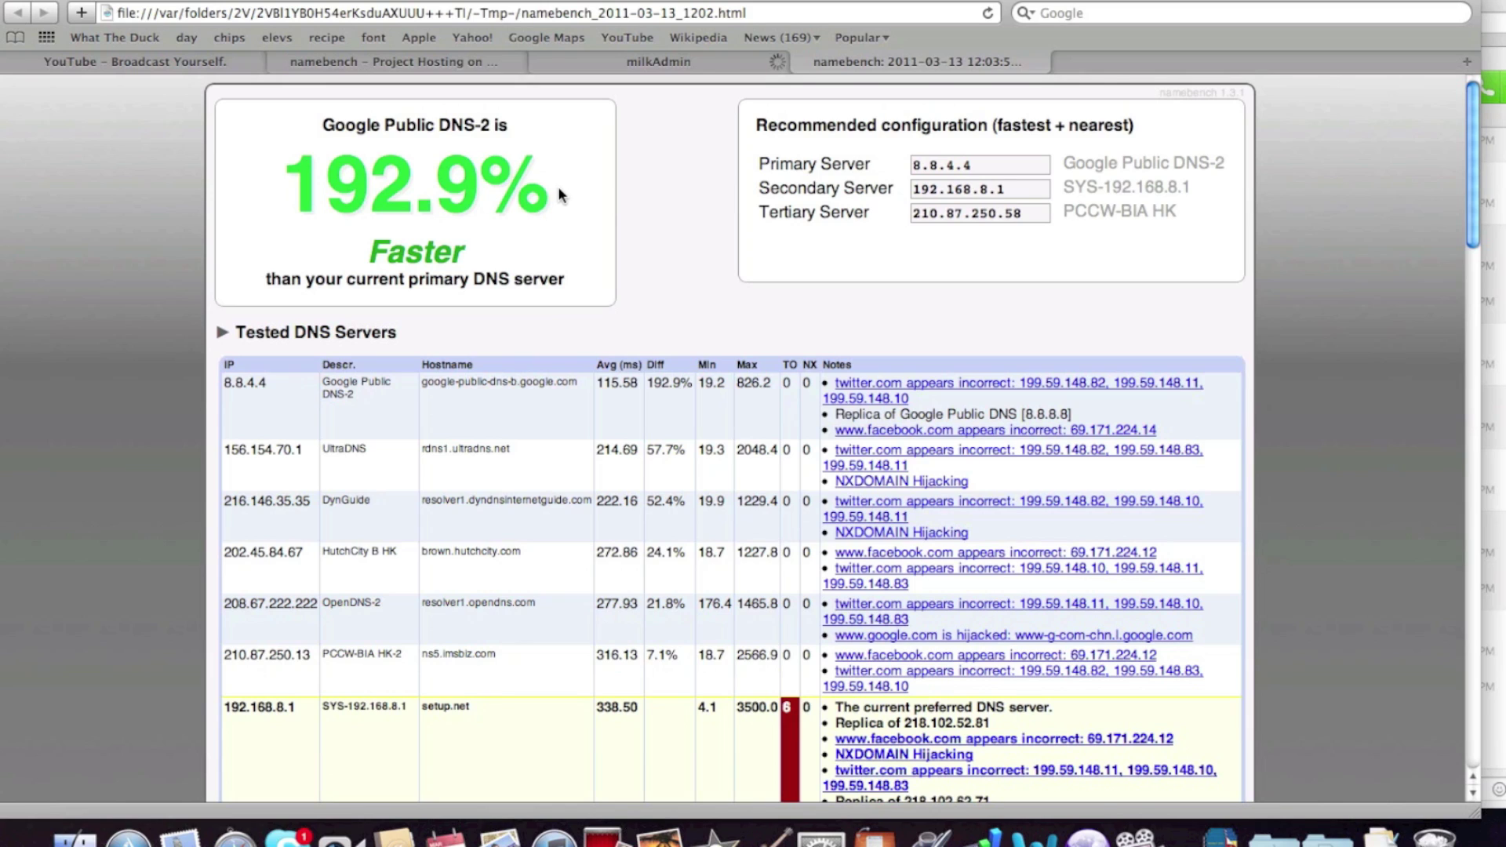
left_click_drag(558, 186, 262, 215)
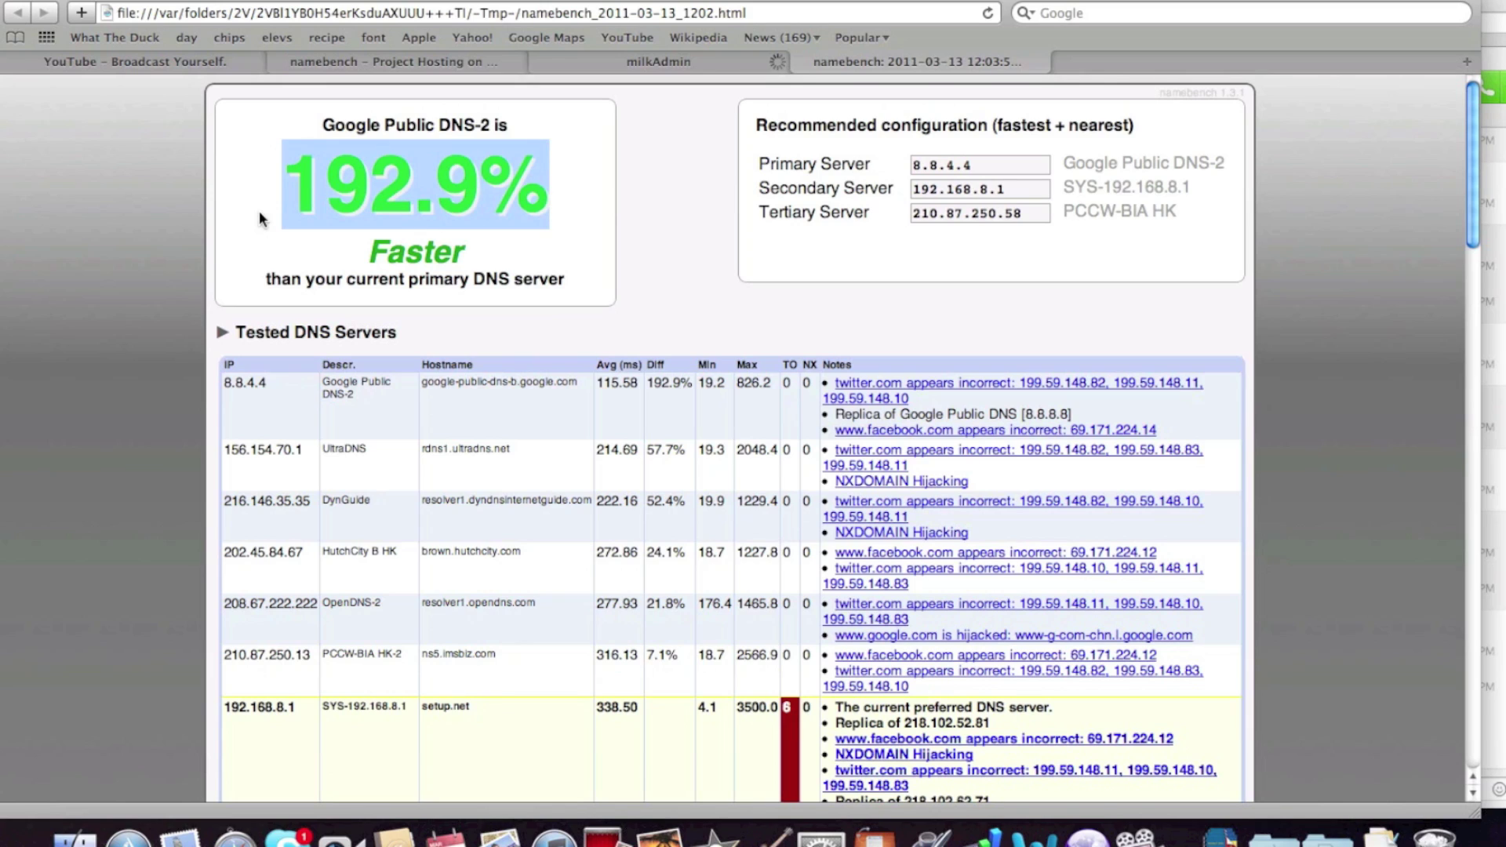
left_click(260, 216)
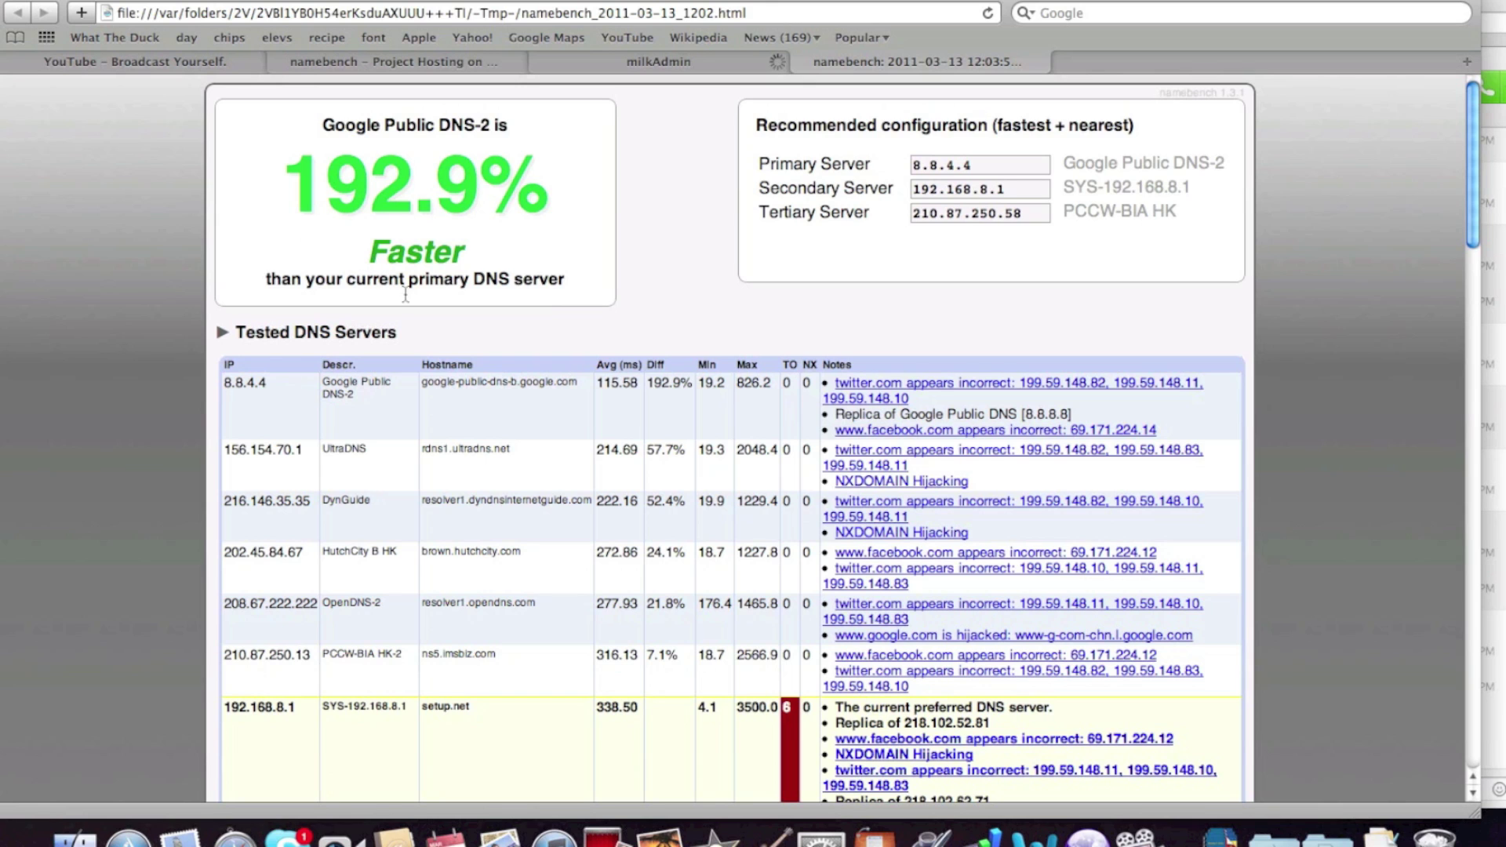
scroll(354, 604, "down", 3)
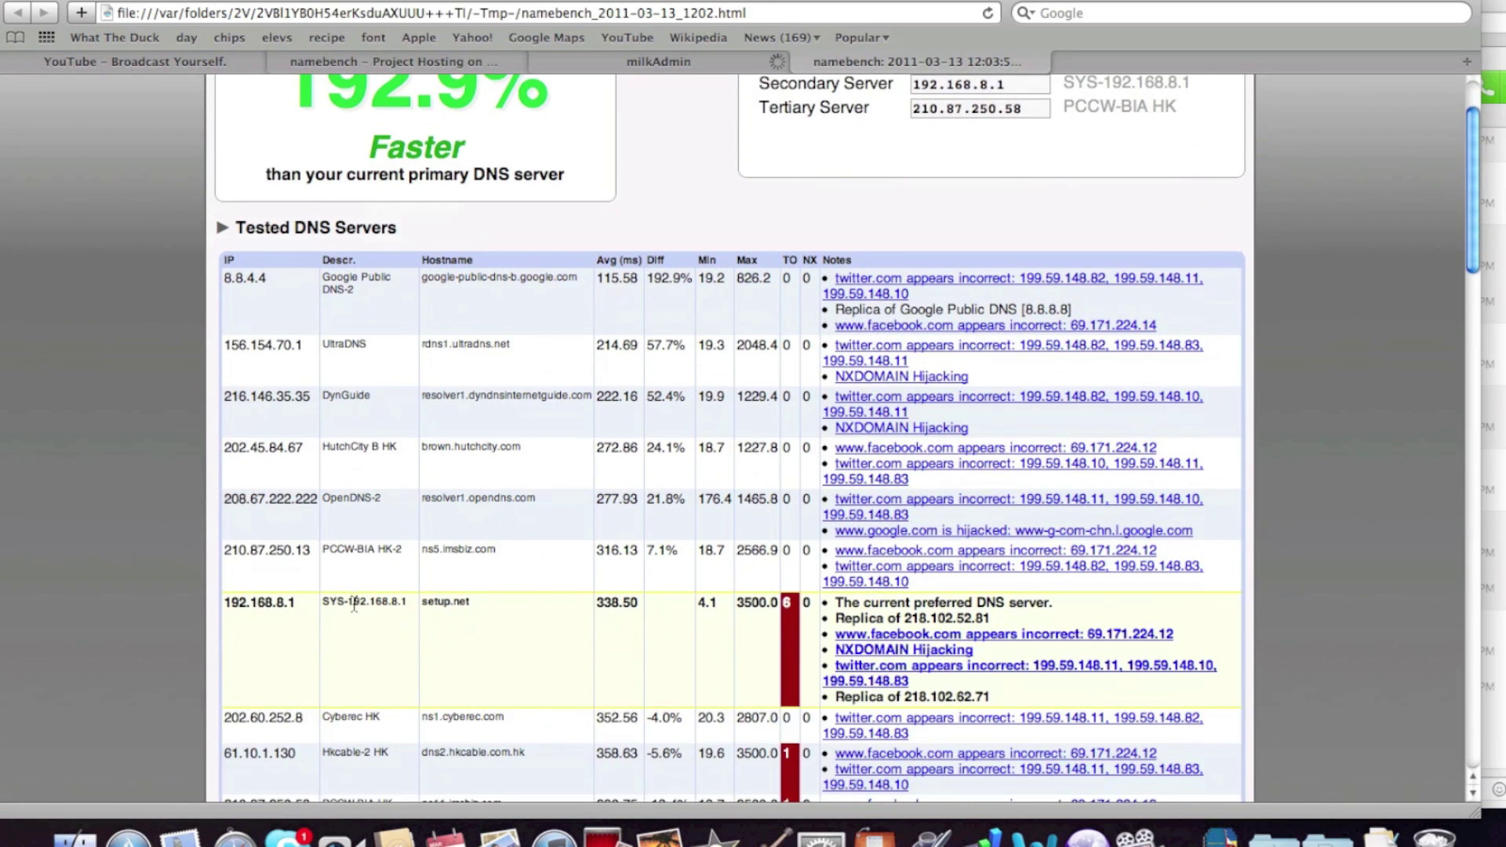
left_click_drag(348, 601, 410, 604)
left_click(90, 656)
scroll(89, 656, "up", 1)
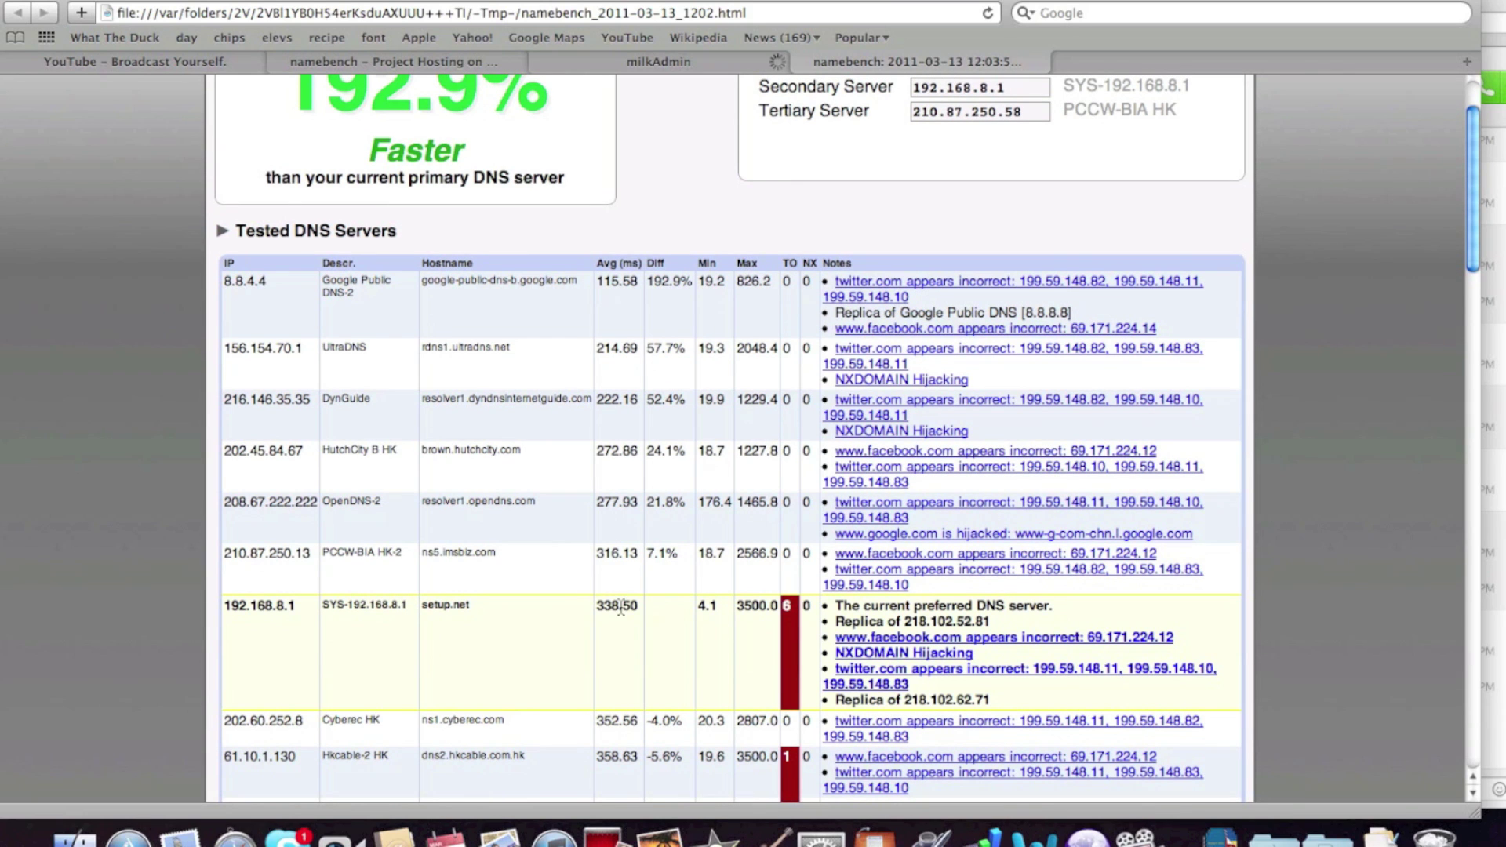
scroll(621, 608, "up", 3)
scroll(33, 497, "down", 5)
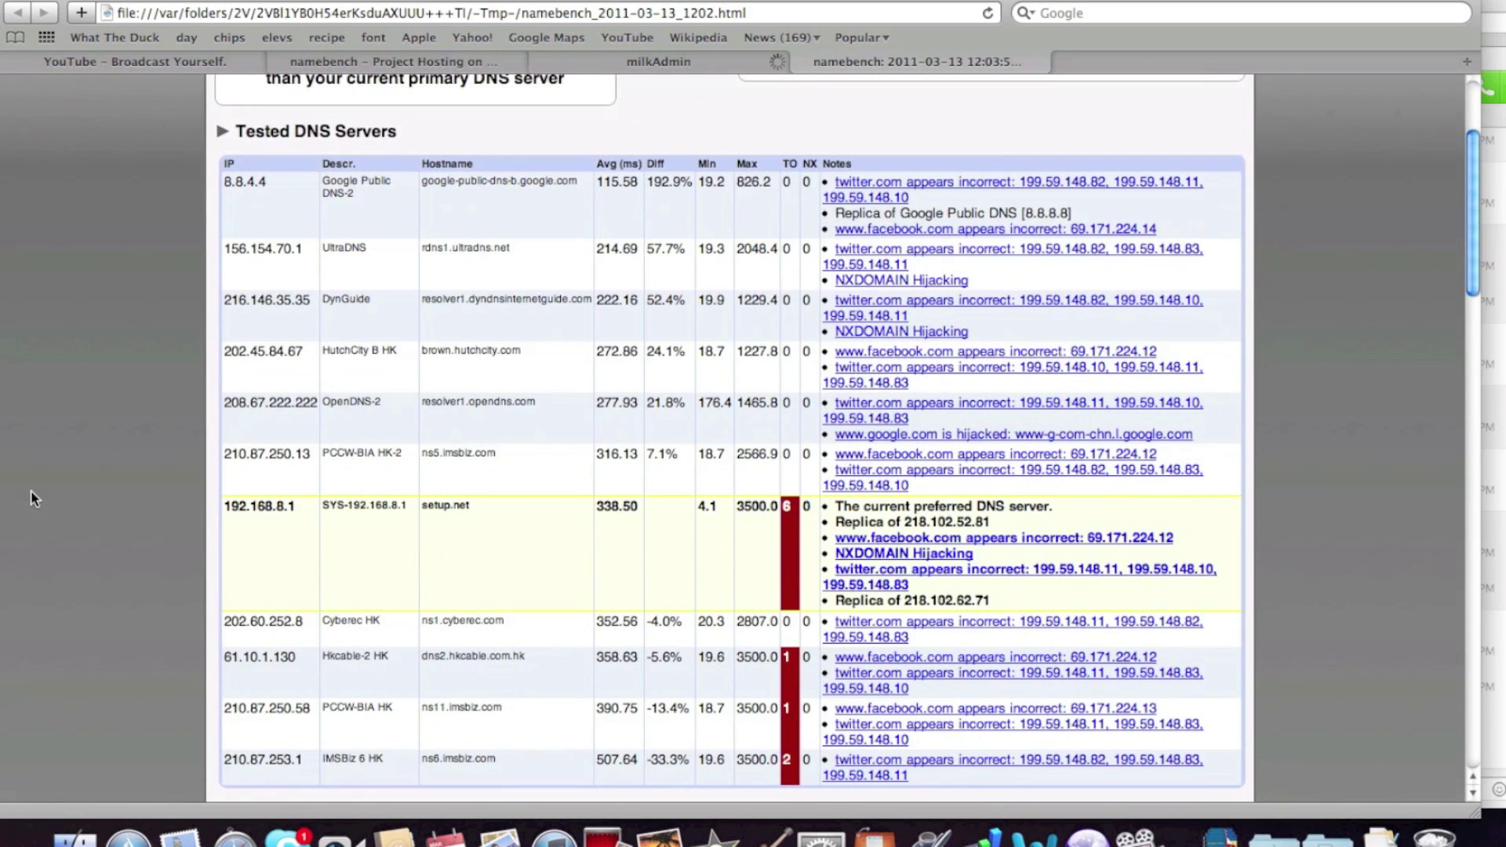
scroll(34, 497, "down", 20)
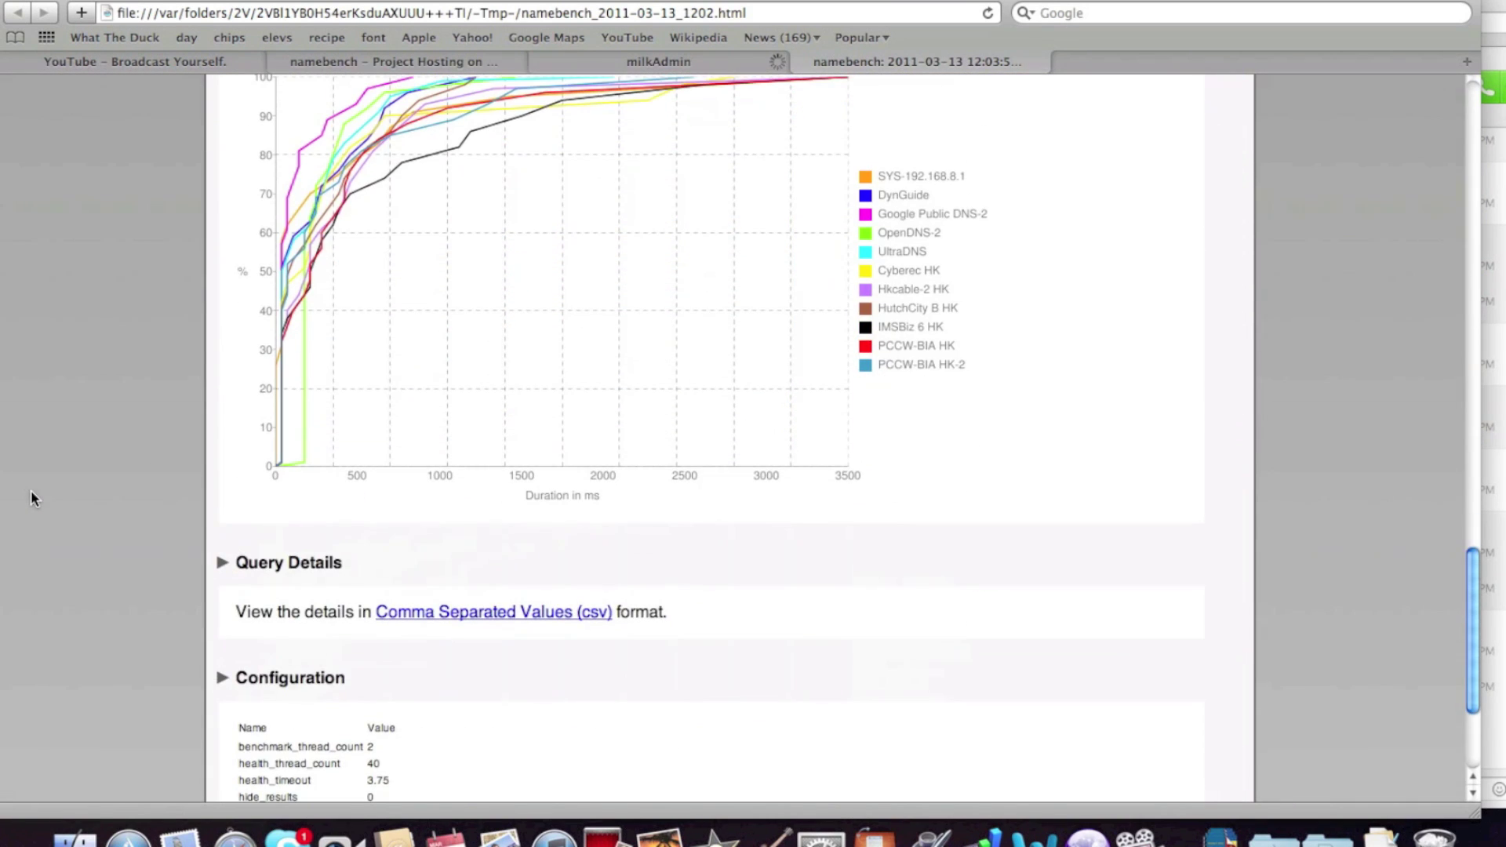
scroll(1083, 276, "up", 2)
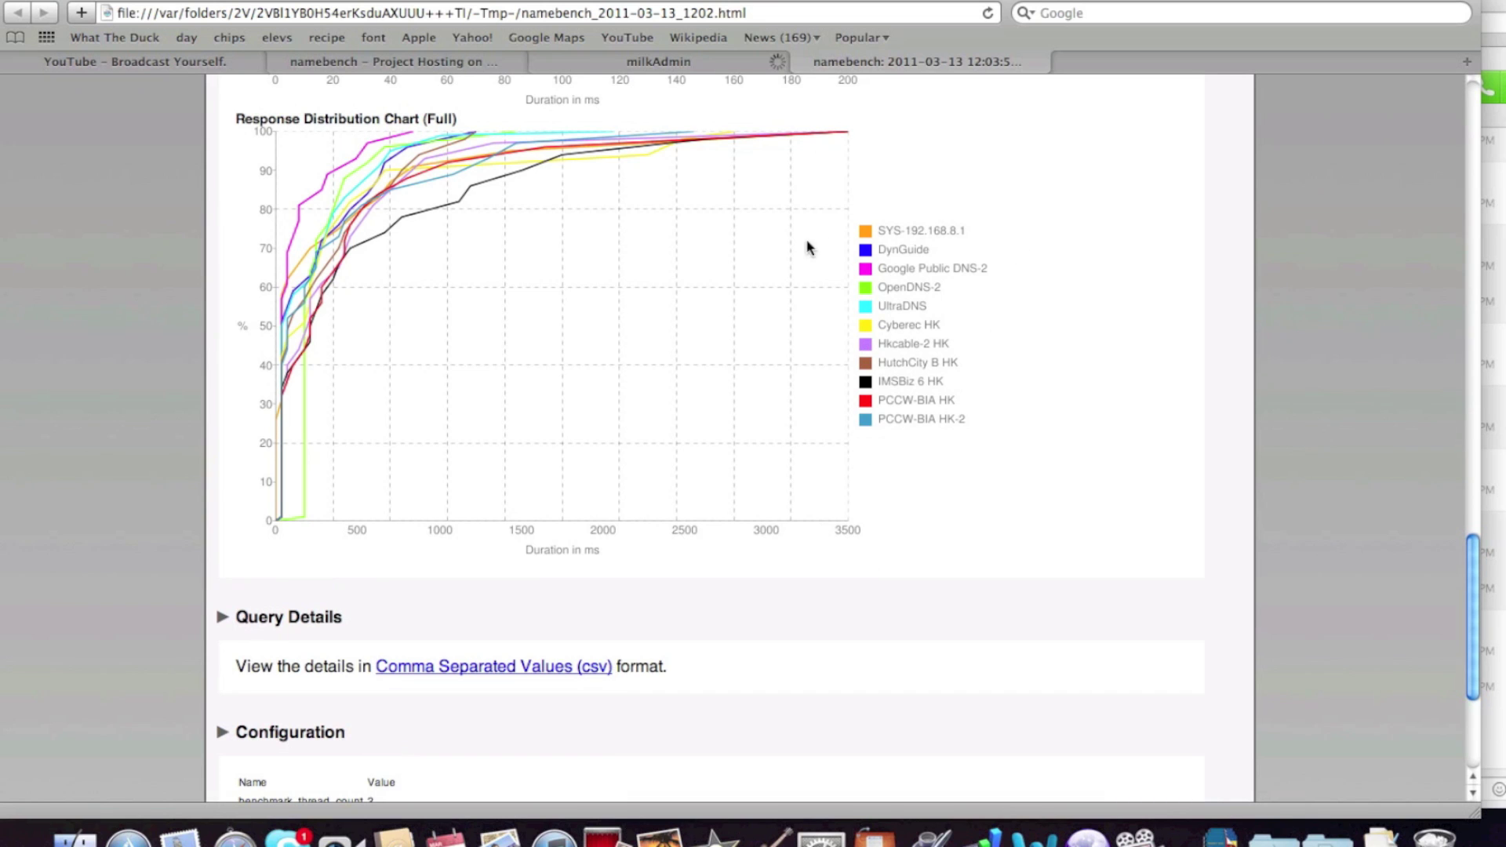
scroll(784, 271, "down", 10)
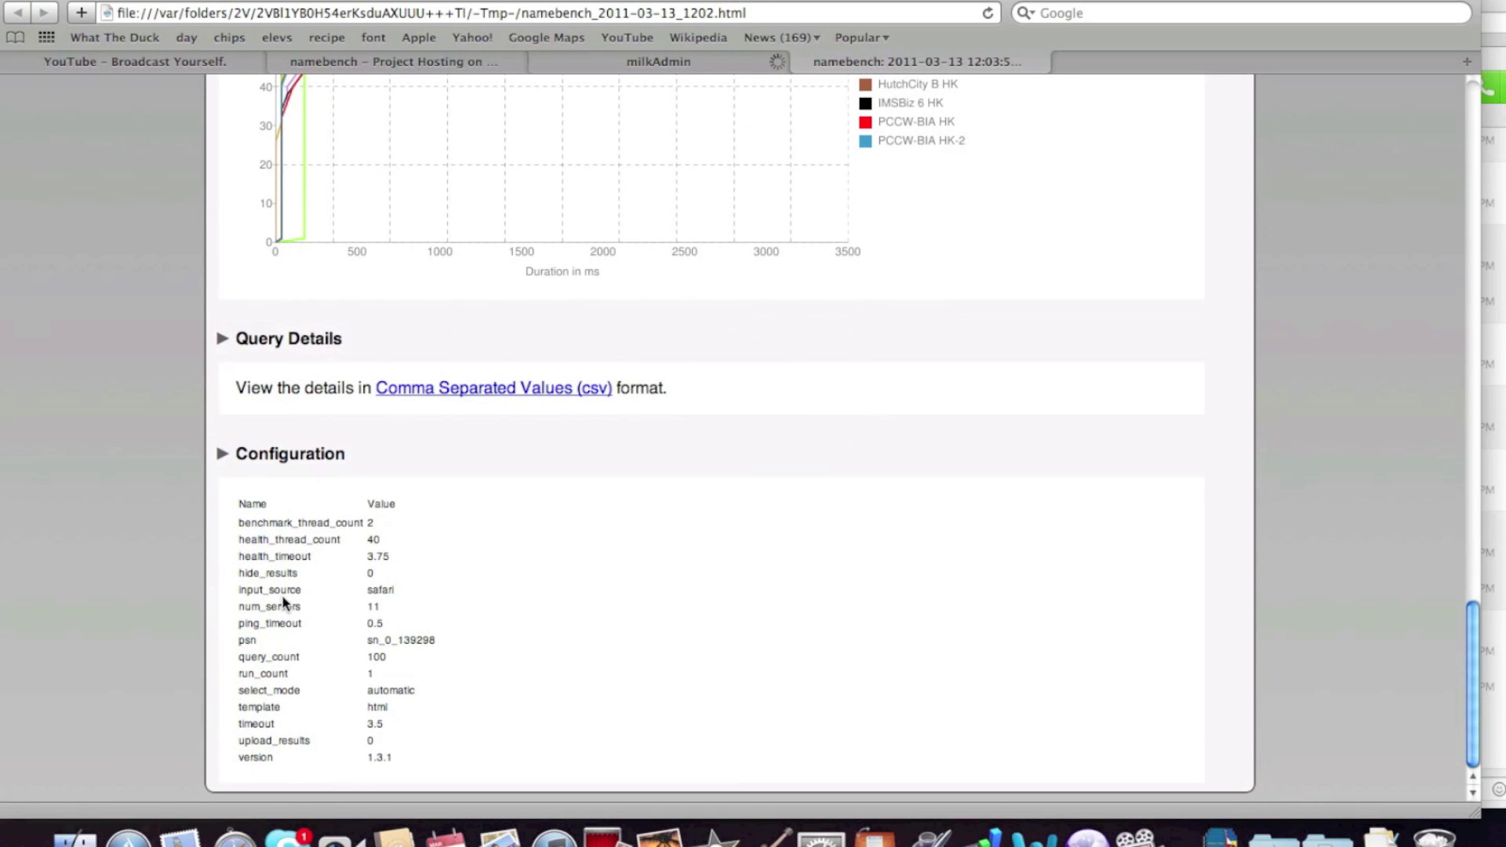
scroll(288, 388, "up", 15)
scroll(289, 388, "up", 20)
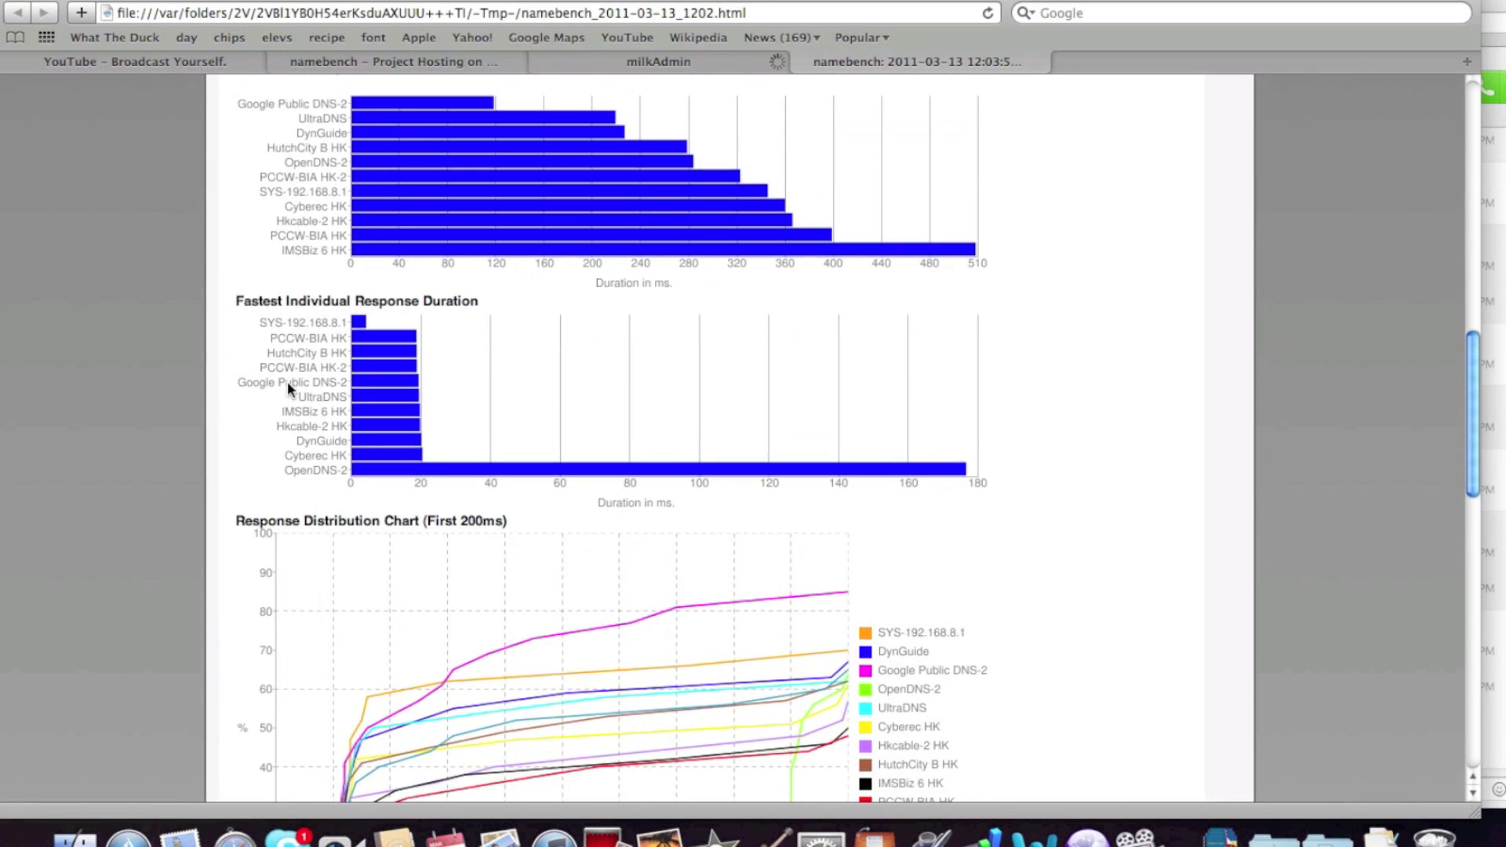
scroll(182, 208, "up", 20)
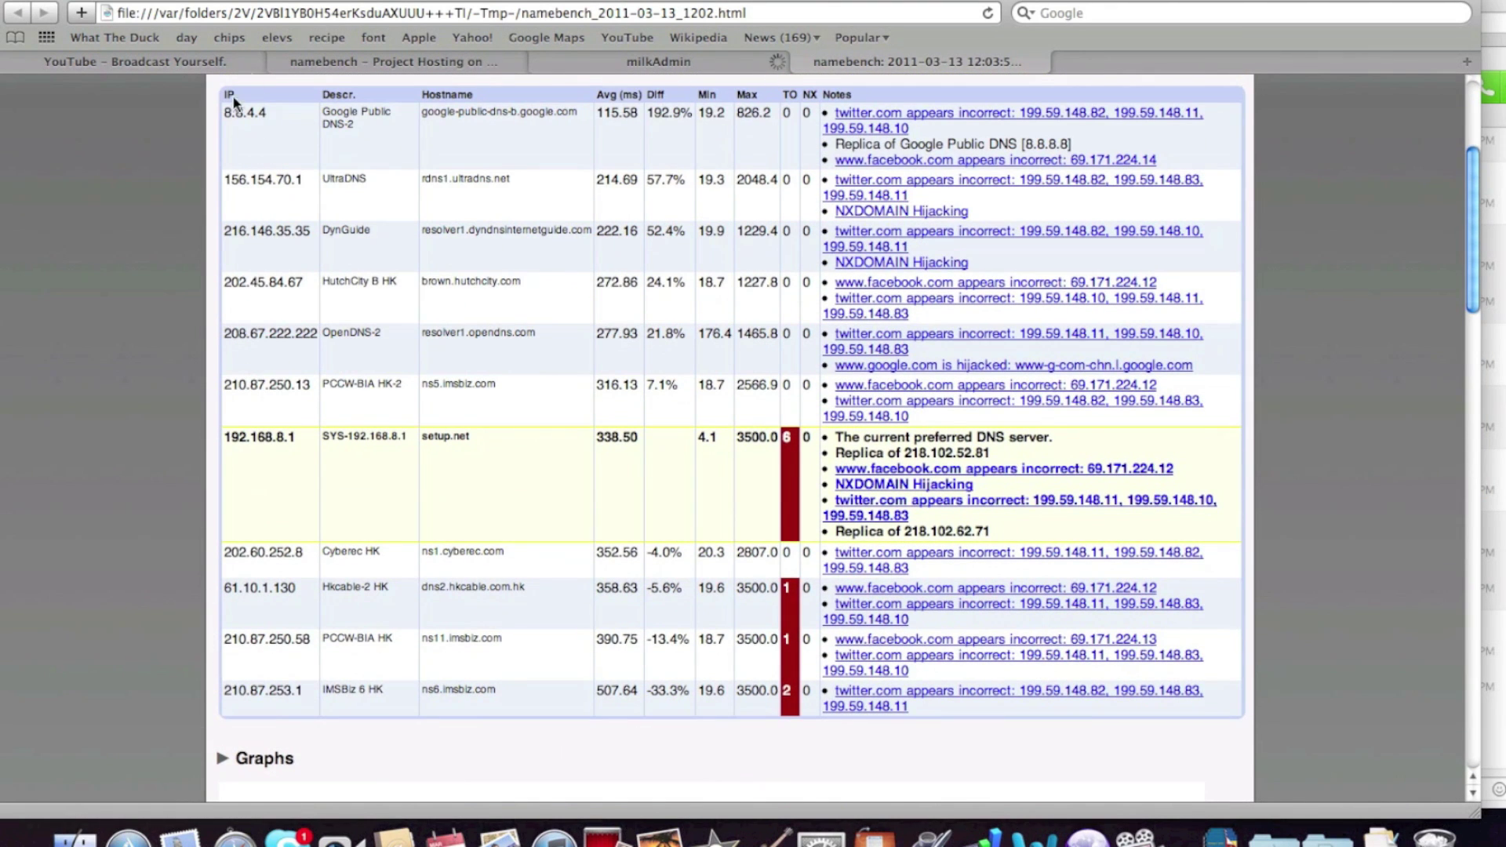
scroll(320, 192, "up", 10)
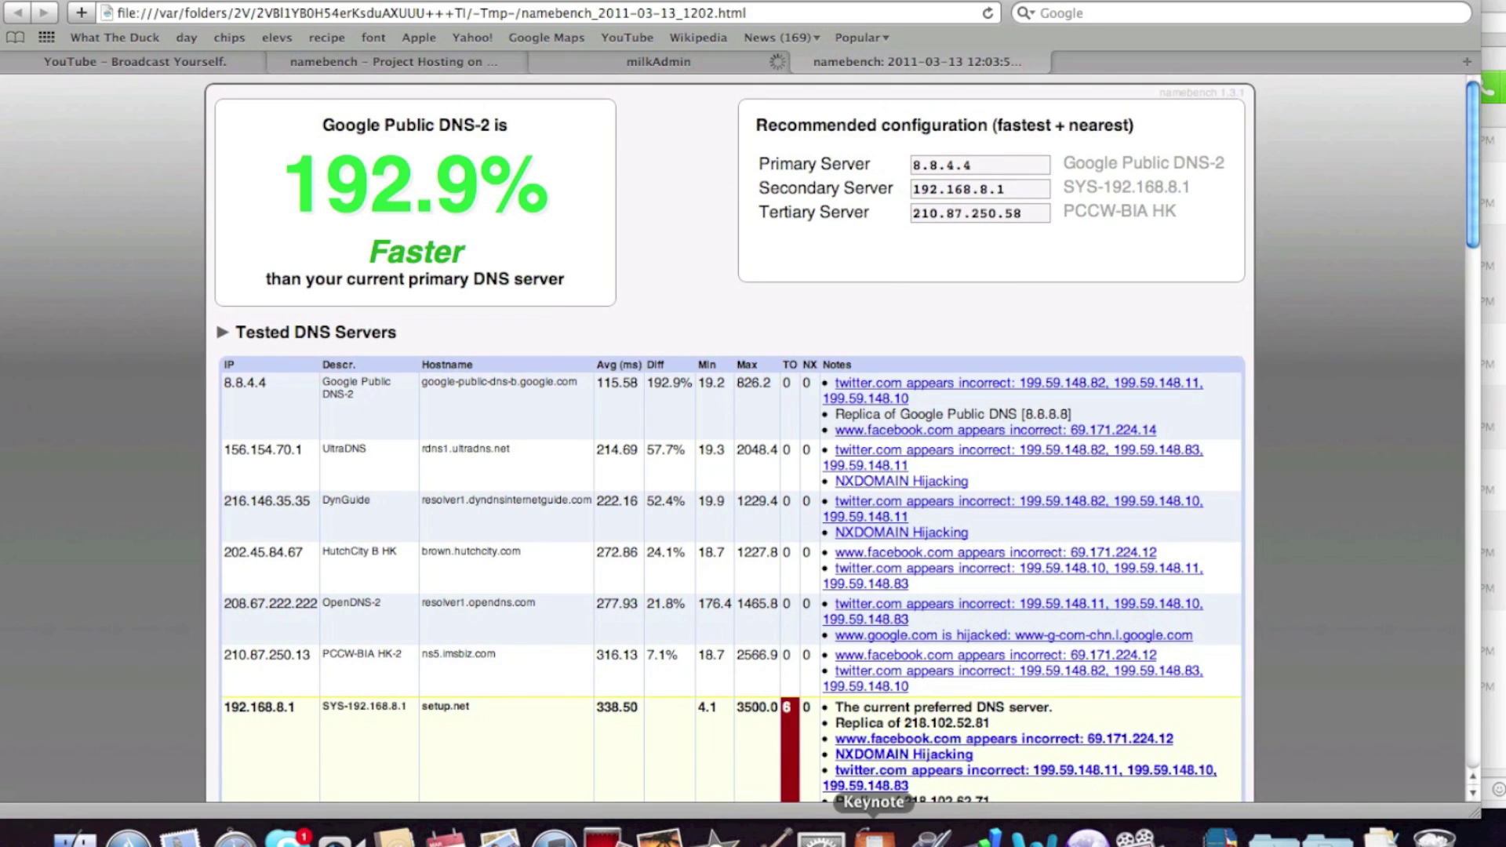
Go to the DNS tab of the AirPort connection's advanced Network settings
left_click(820, 836)
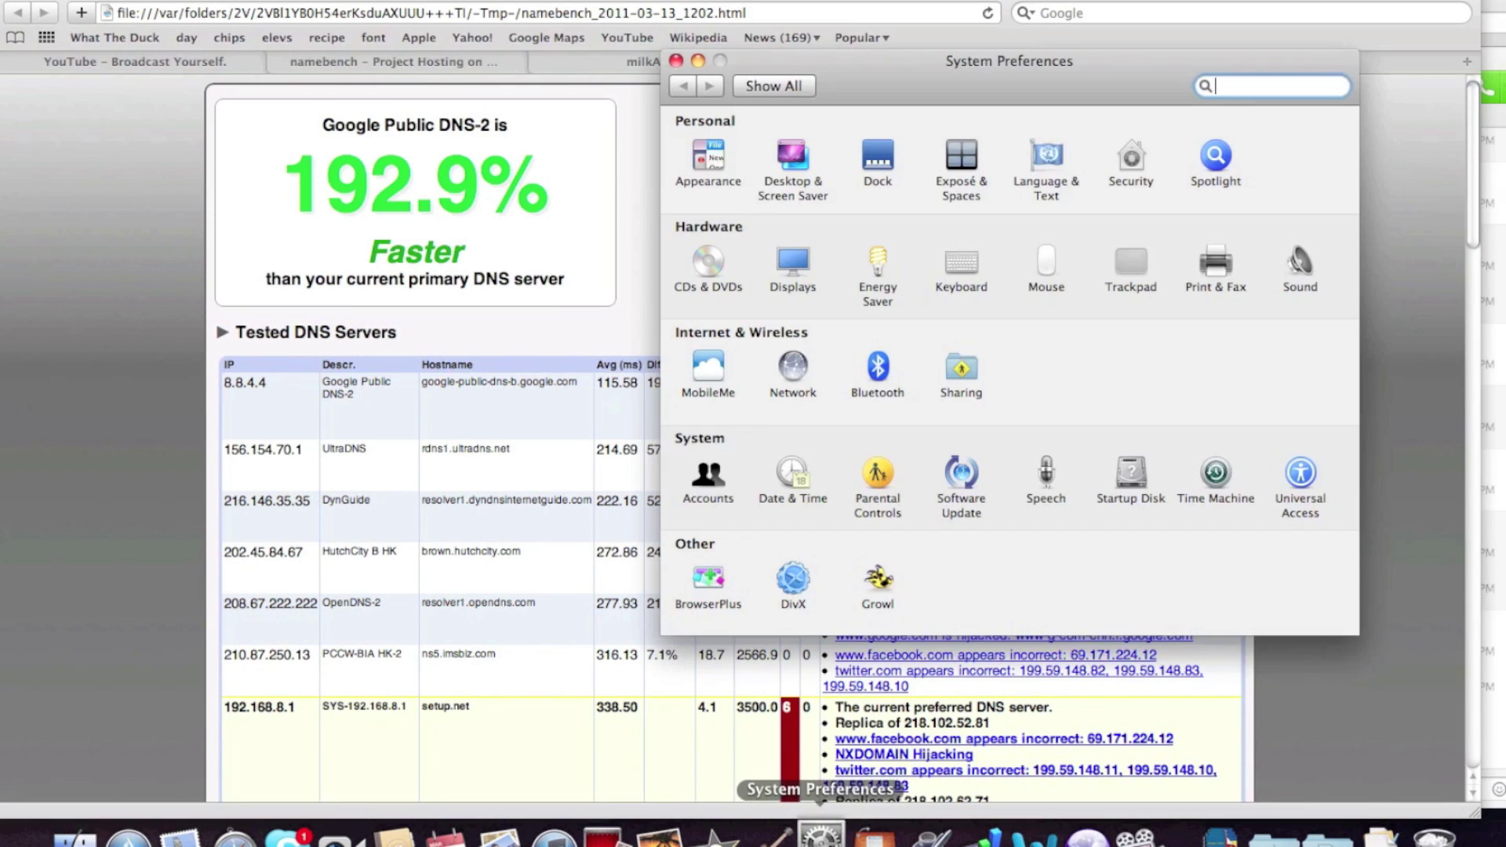
left_click(793, 369)
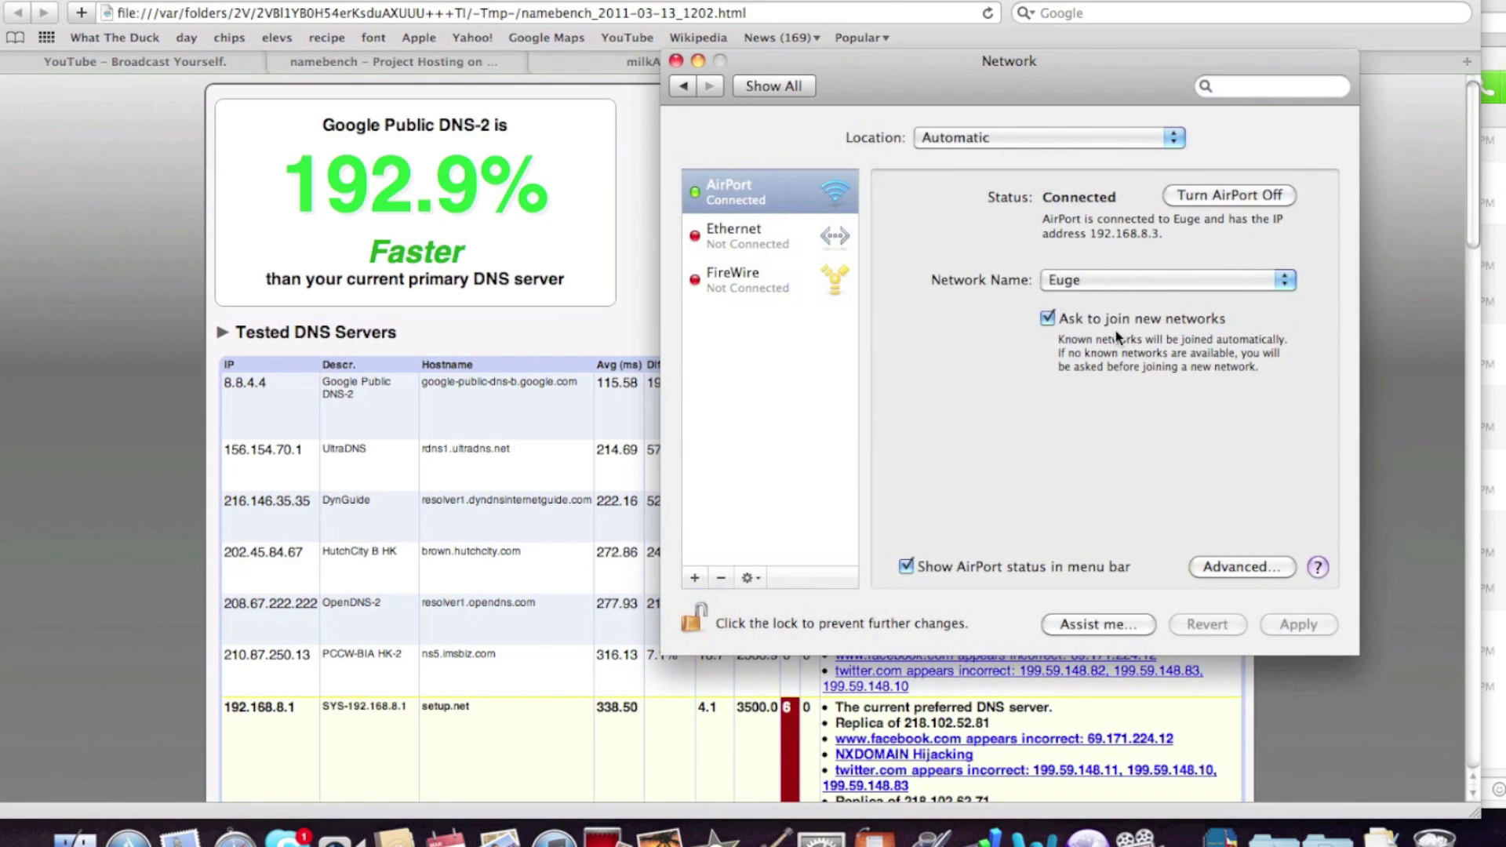
left_click(1218, 570)
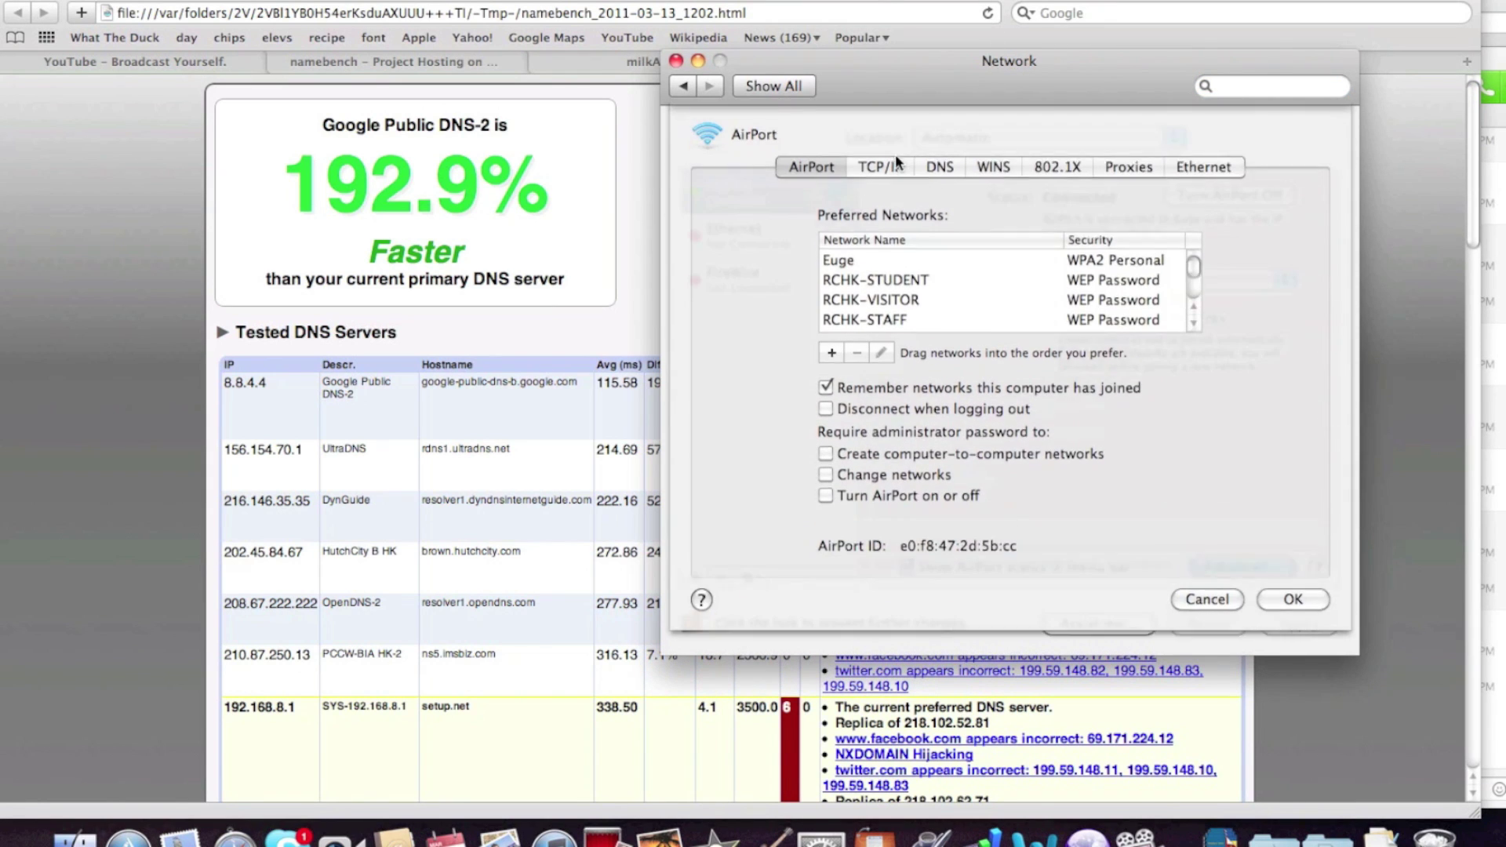
left_click(933, 173)
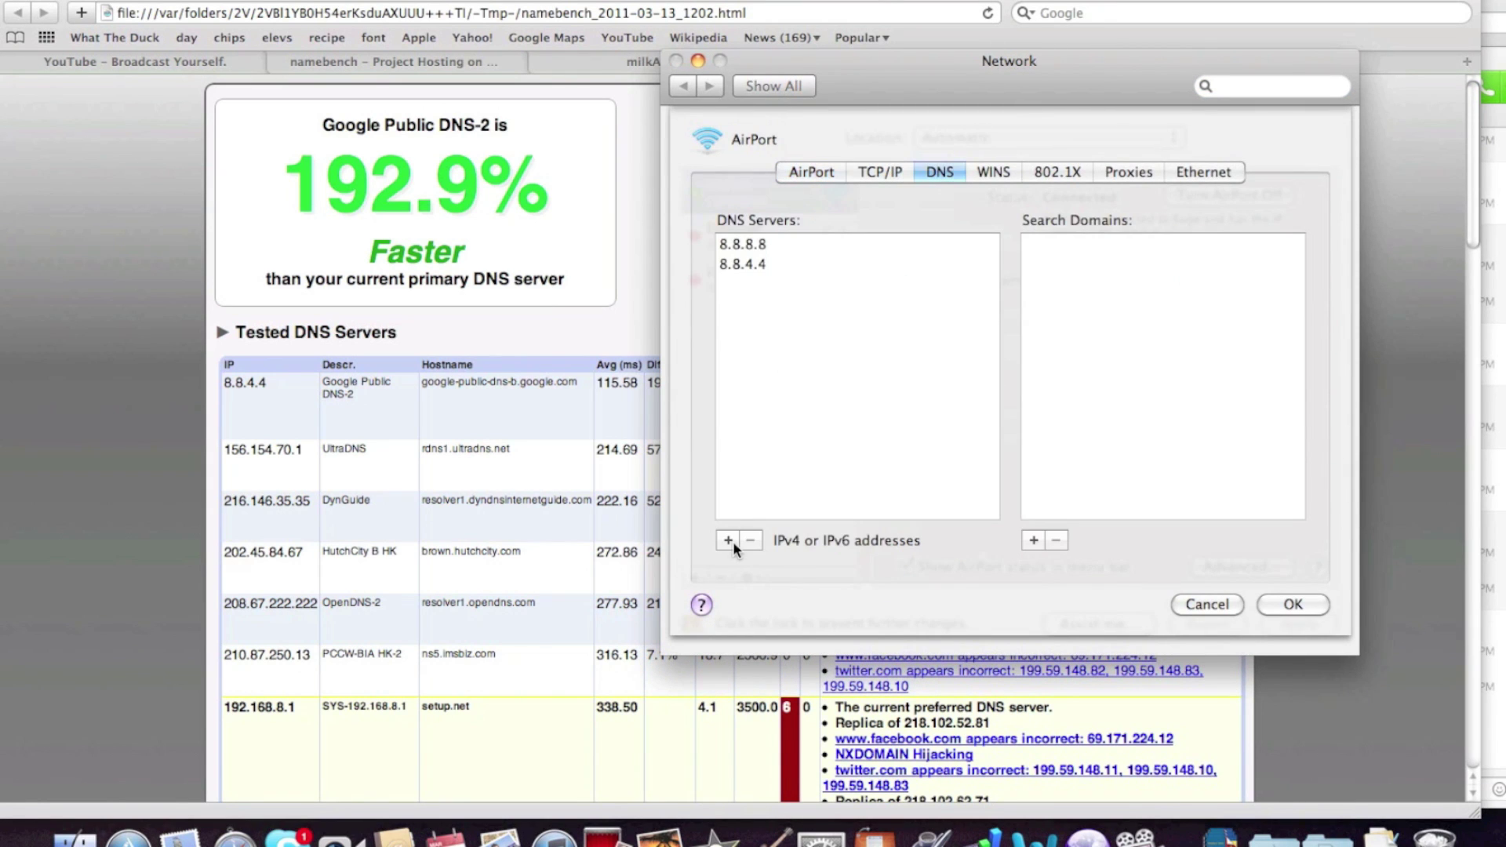
Add DNS server 210.87.250.58, confirm with OK, and apply the change
left_click(728, 541)
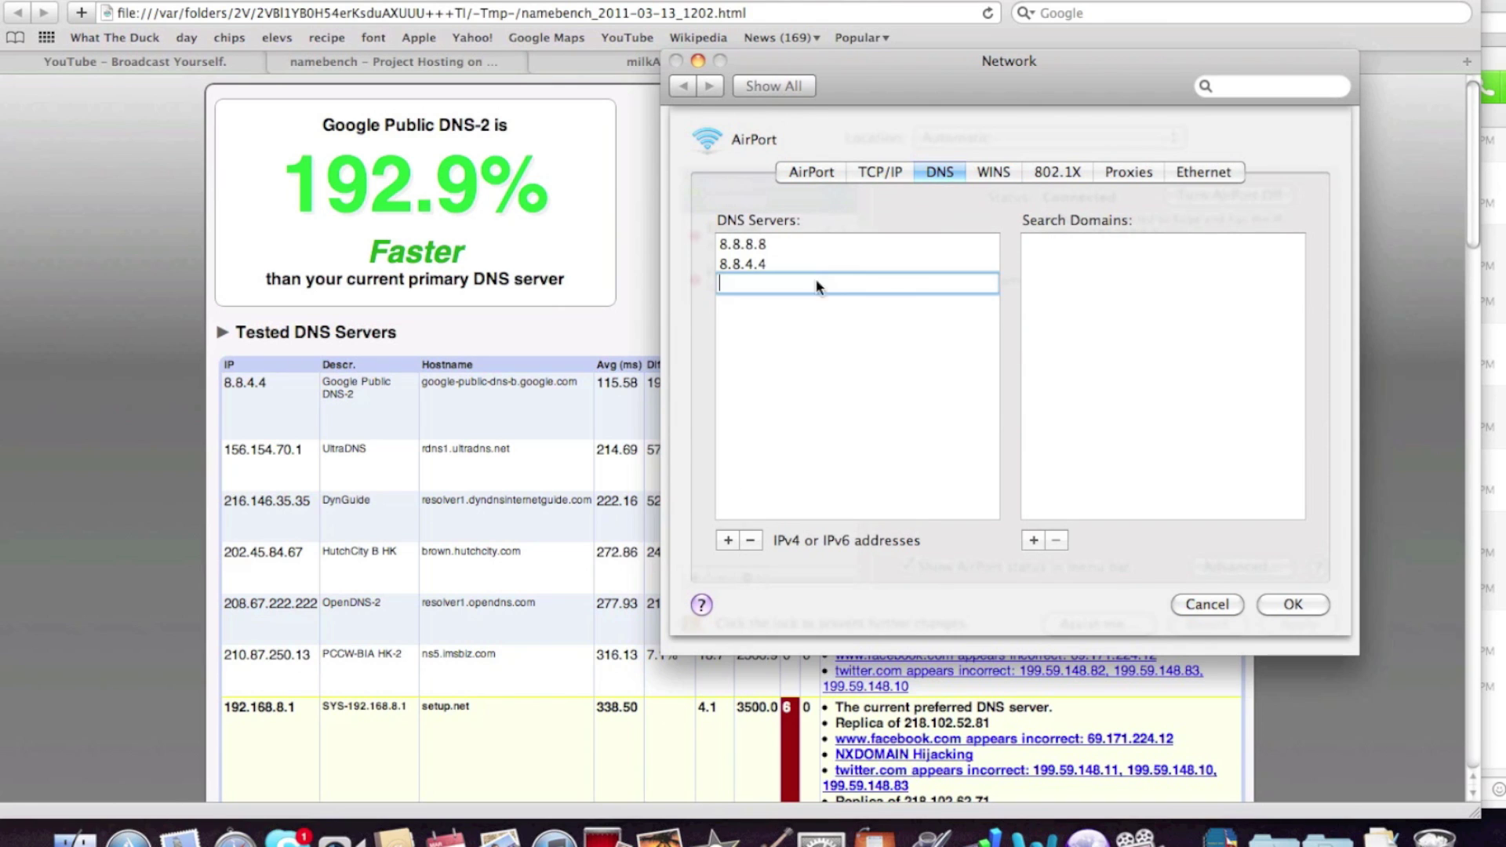
left_click_drag(947, 98, 1087, 298)
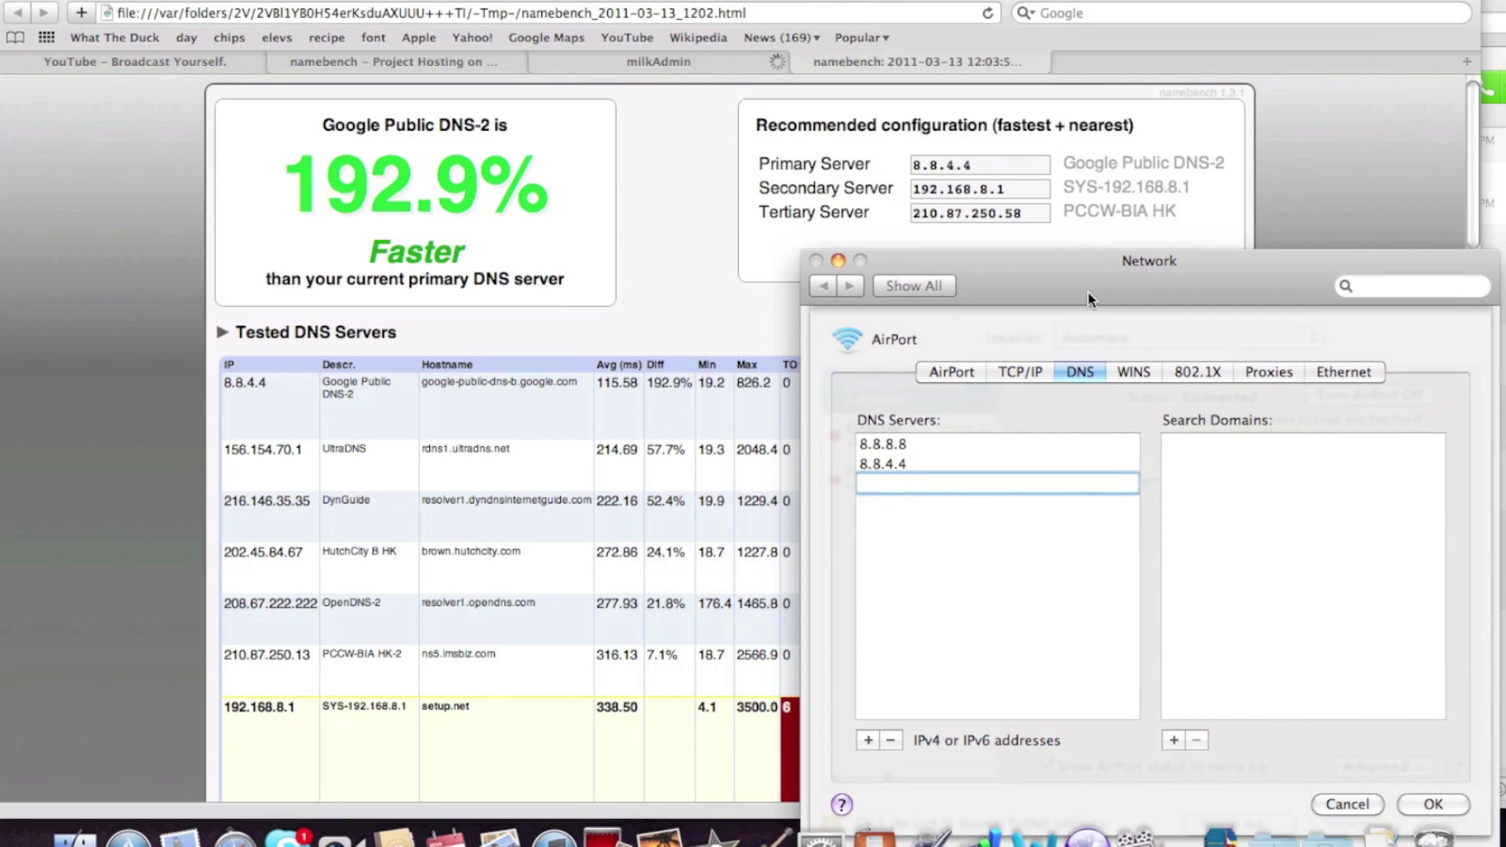
type("210.7")
key("BackSpace")
type("87.250.58")
left_click(1431, 798)
left_click(1456, 816)
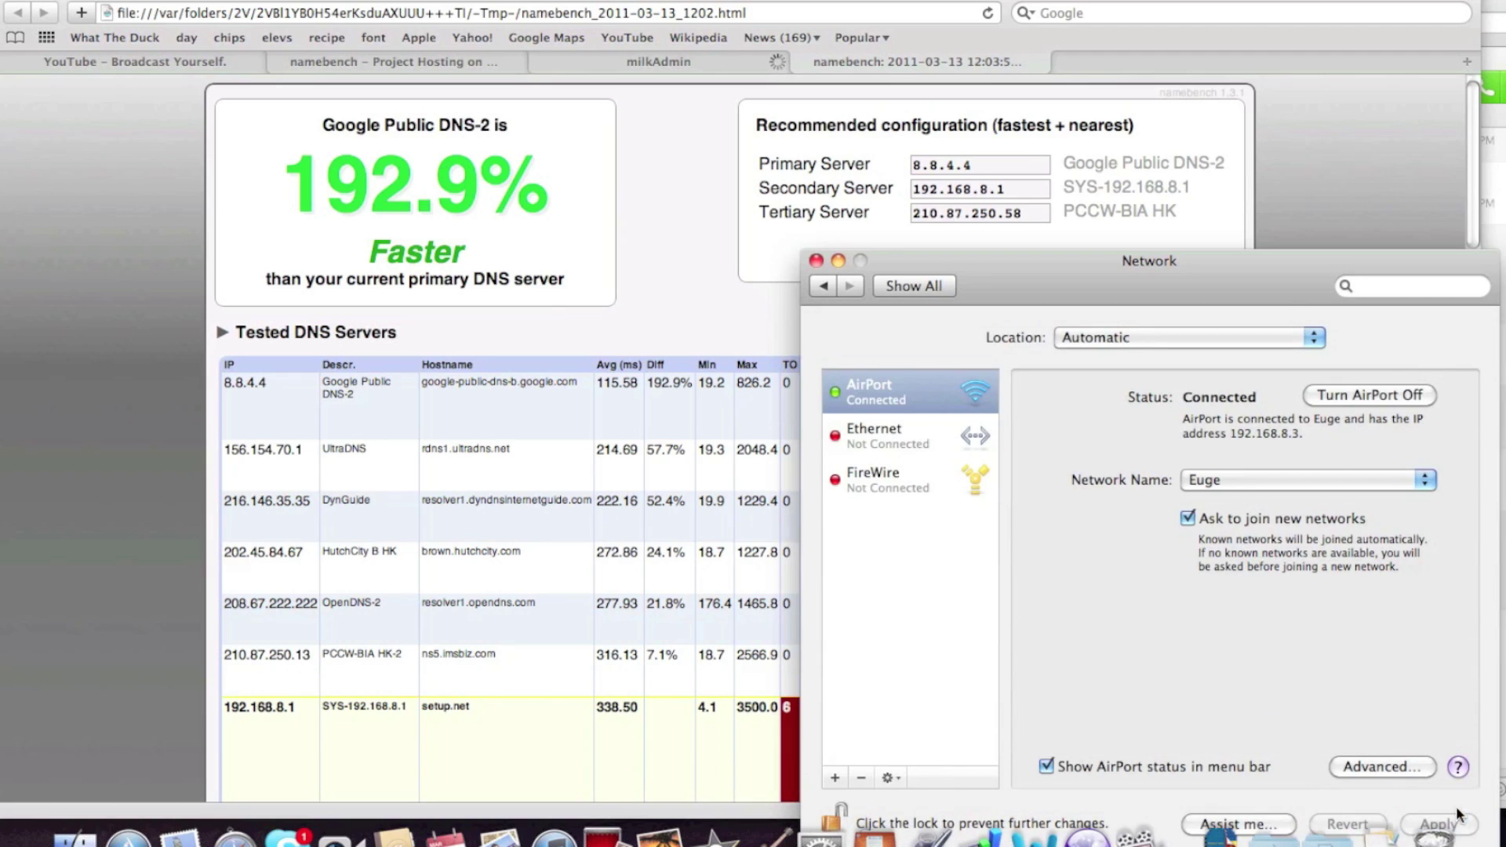
Quit System Preferences and return to the top of Safari's namebench results page
left_click_drag(1279, 296, 1231, 143)
key("super+q")
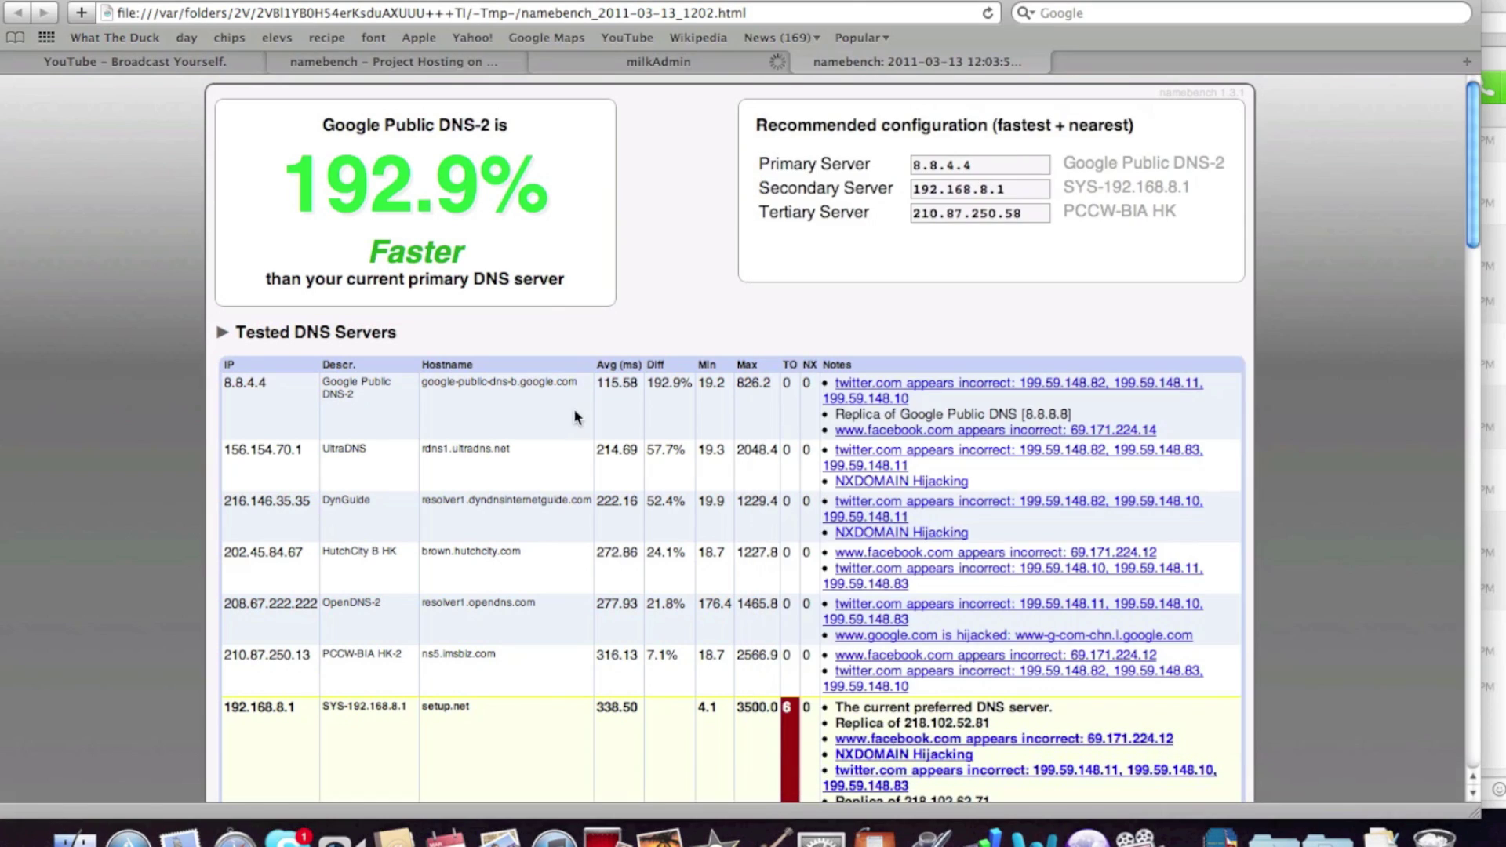
scroll(512, 474, "down", 10)
key("F3")
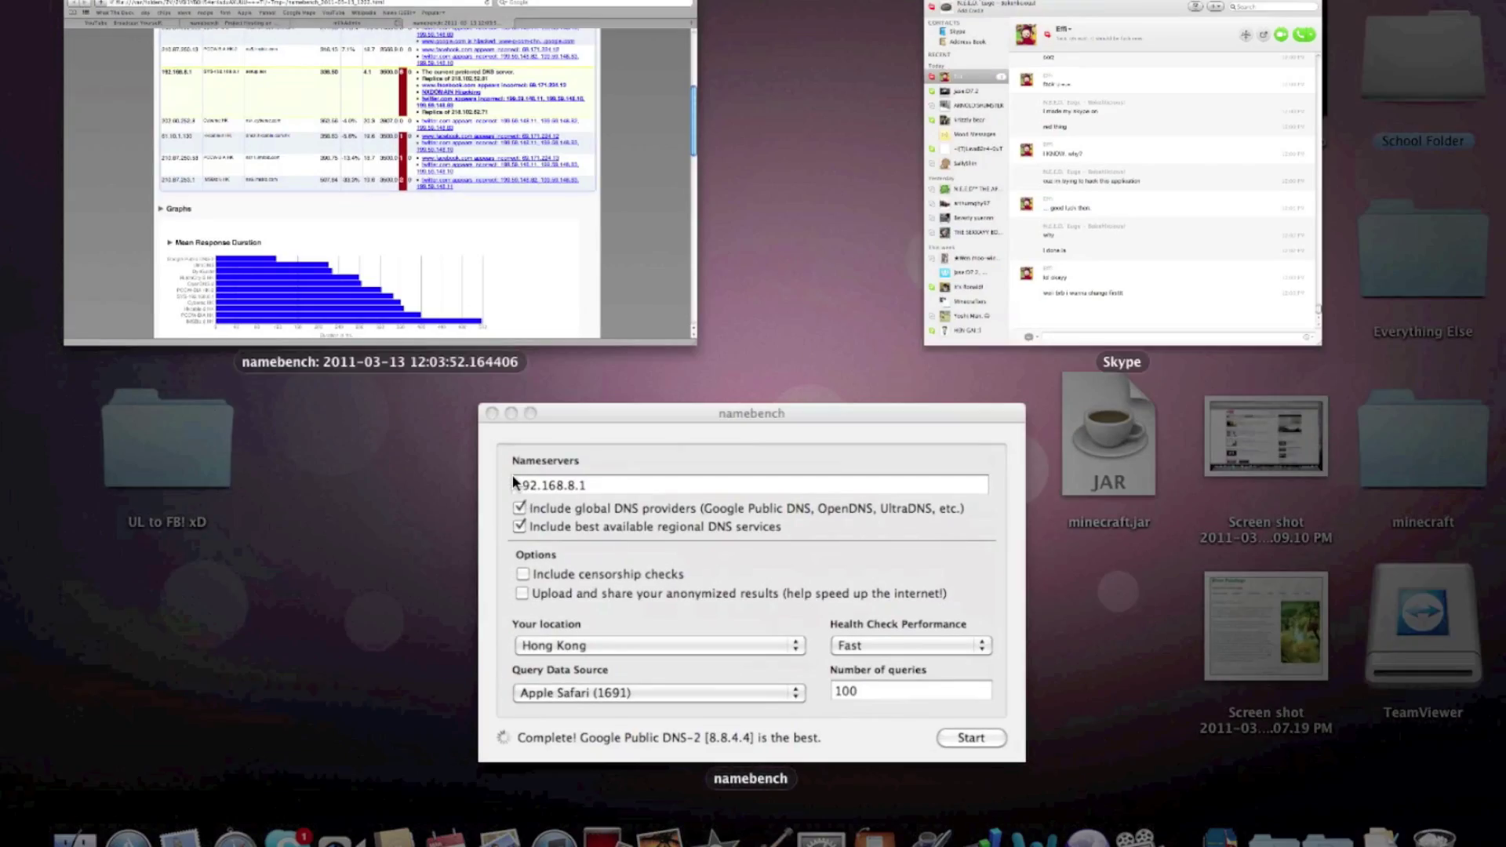
key("F3")
scroll(758, 323, "up", 5)
scroll(758, 329, "up", 3)
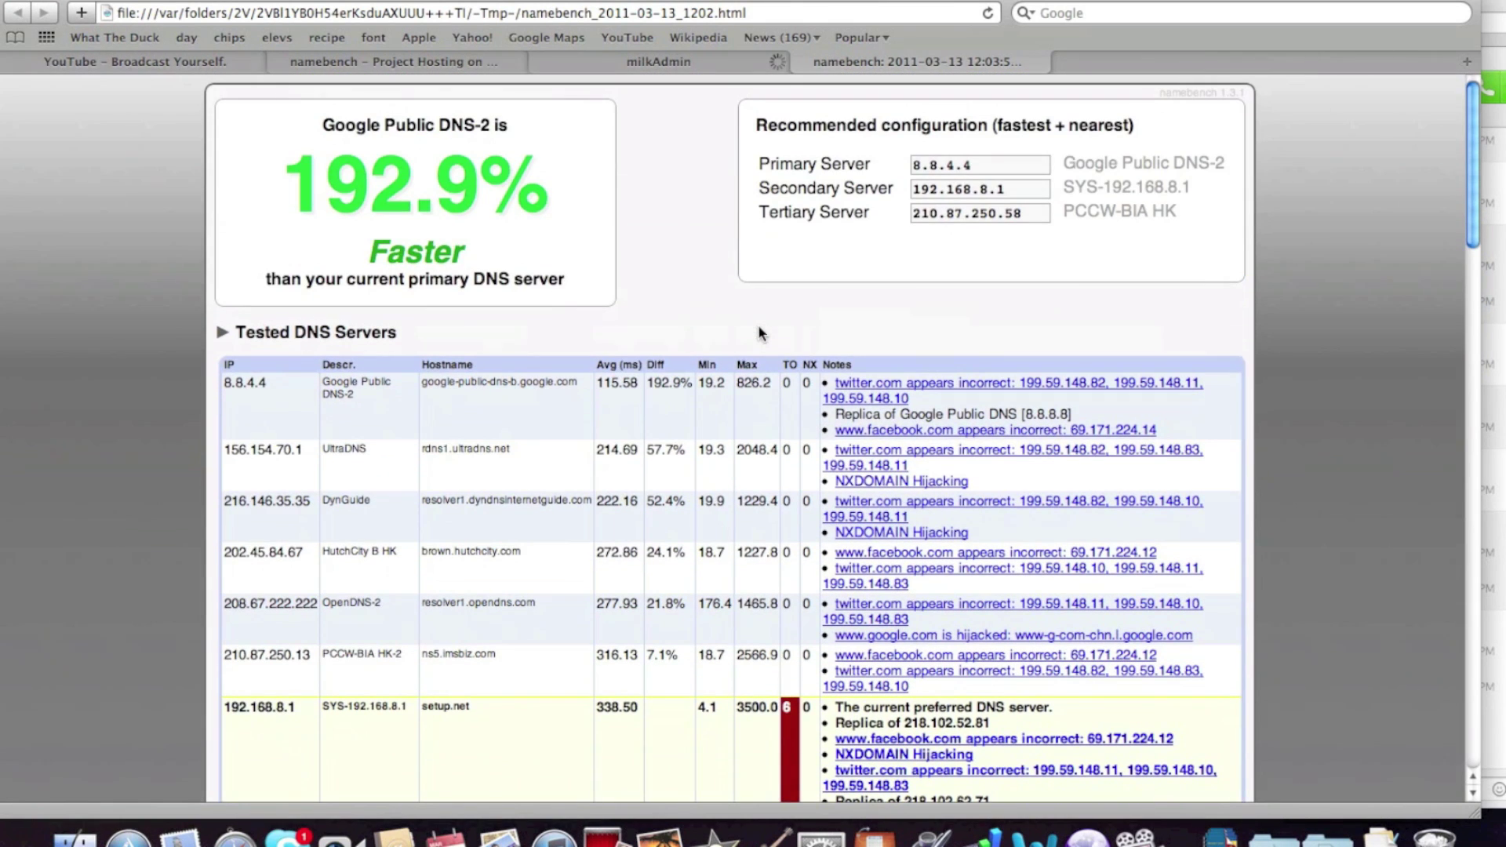